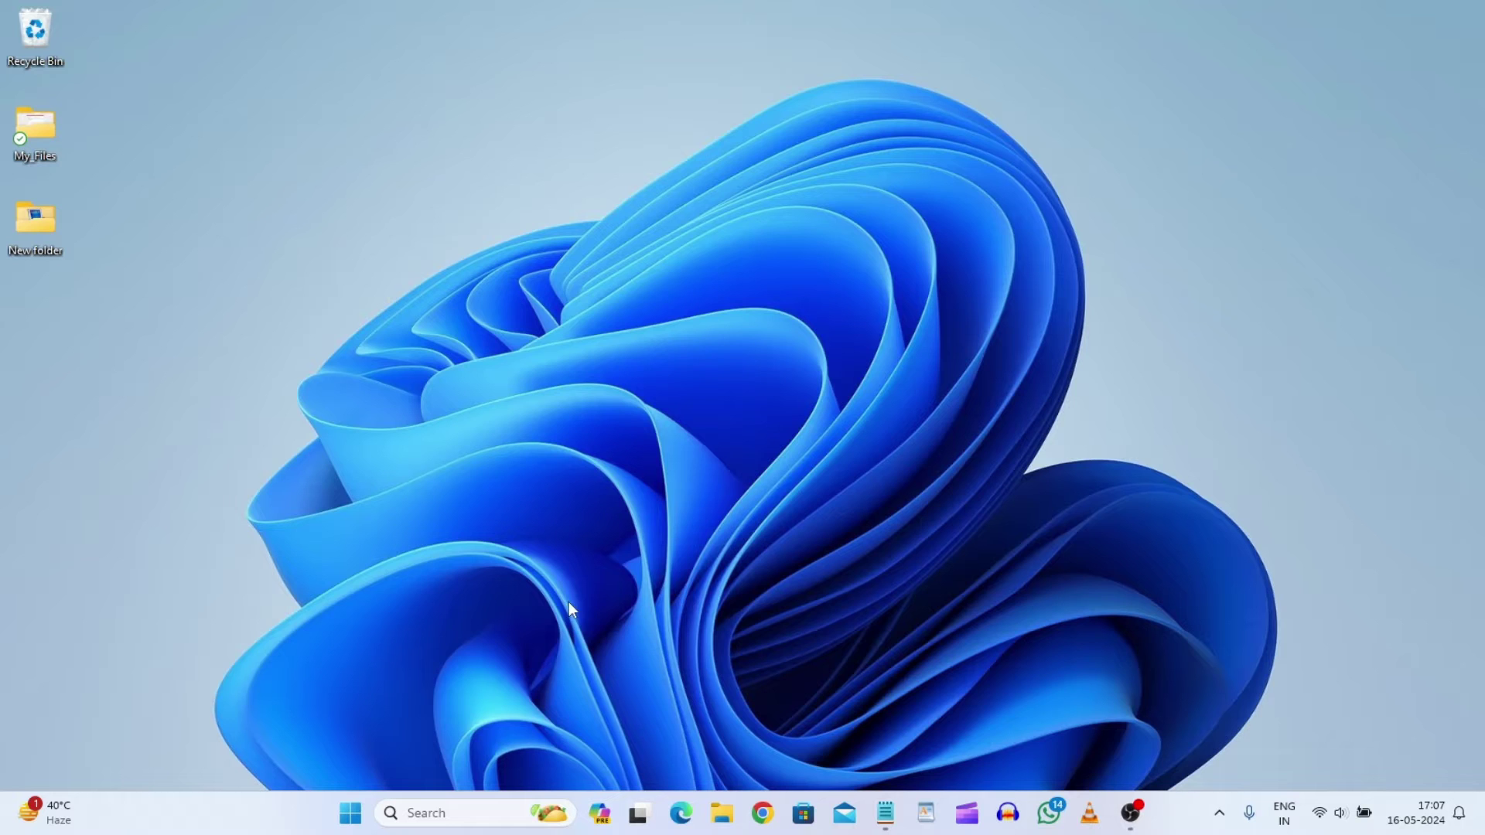
# Step: Search Google in Edge for 'free cam latest pc screen recorder download'
pyautogui.click(680, 813)
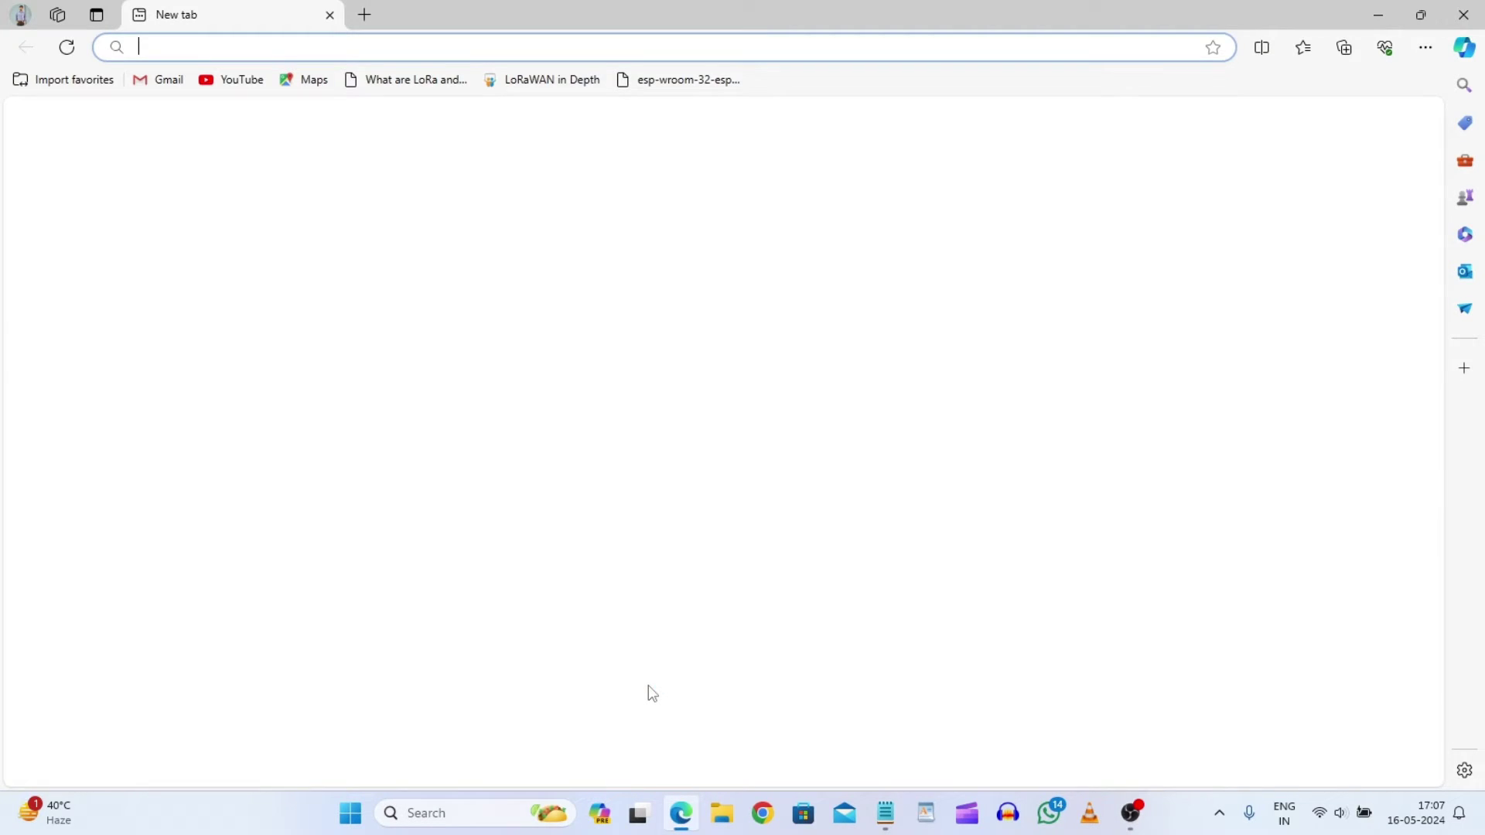
pyautogui.write('go')
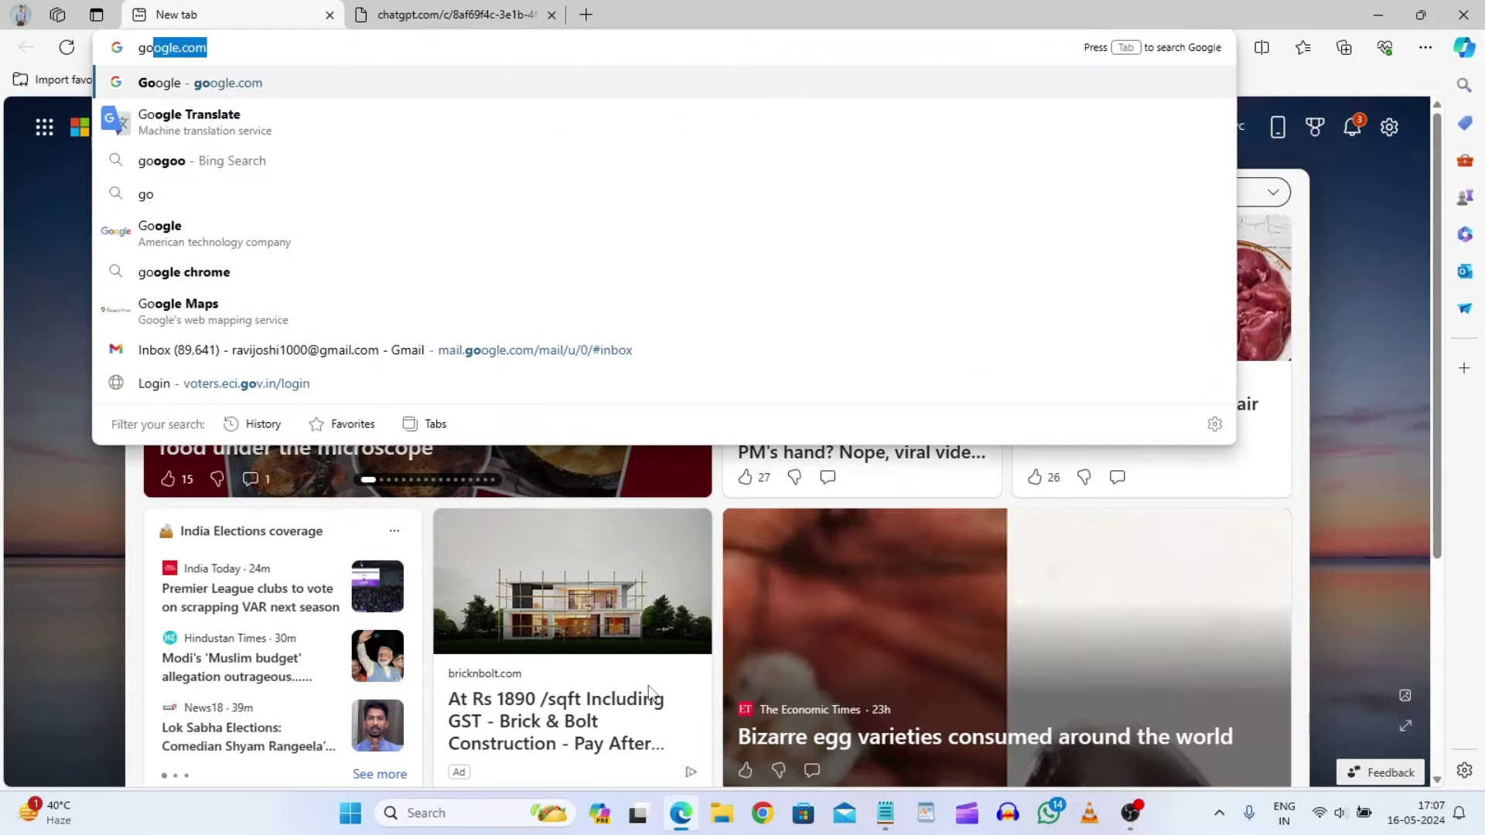
pyautogui.press('Return')
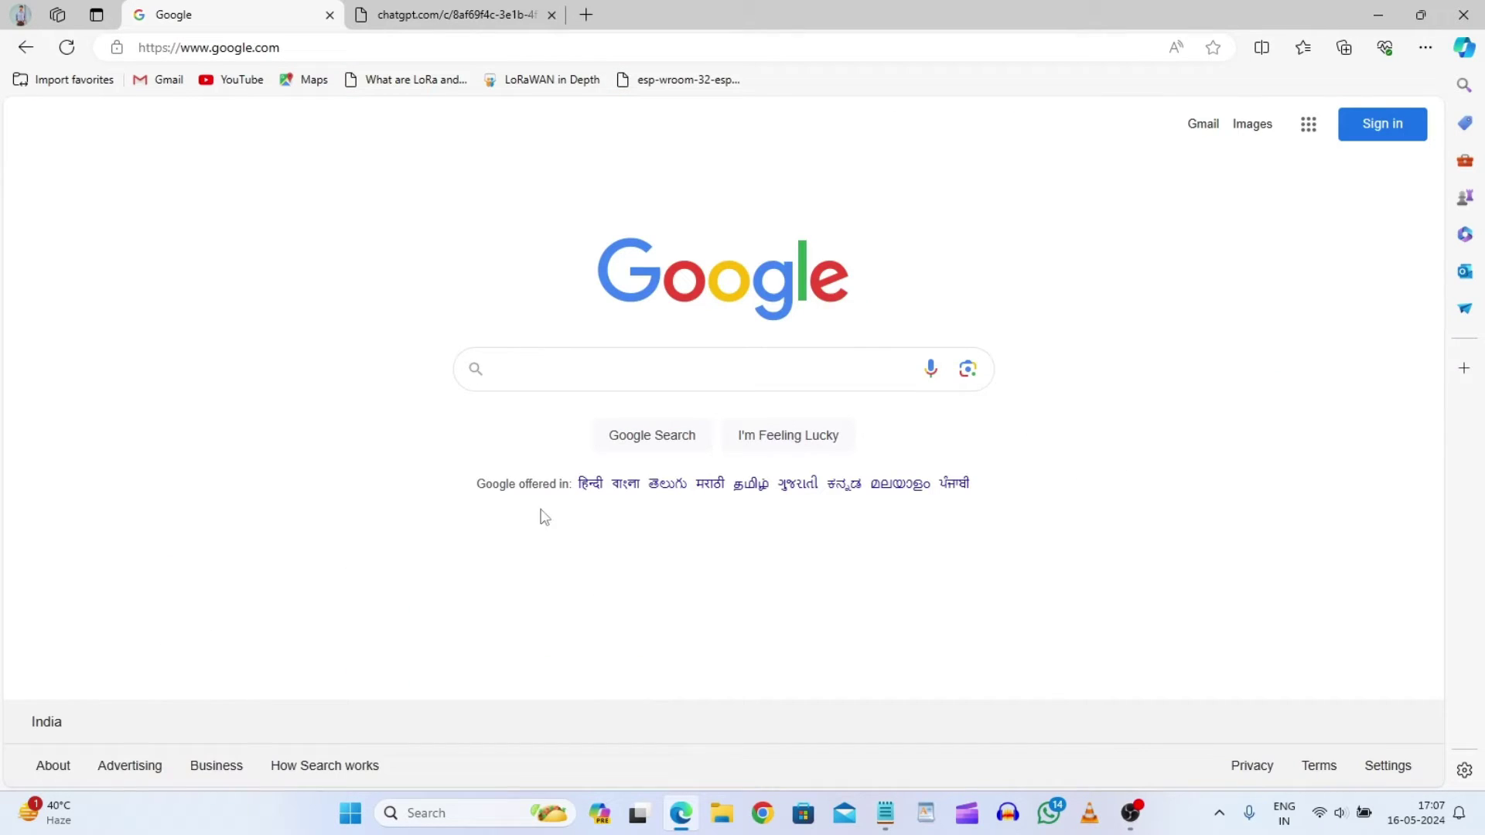
pyautogui.click(552, 369)
pyautogui.write('fr')
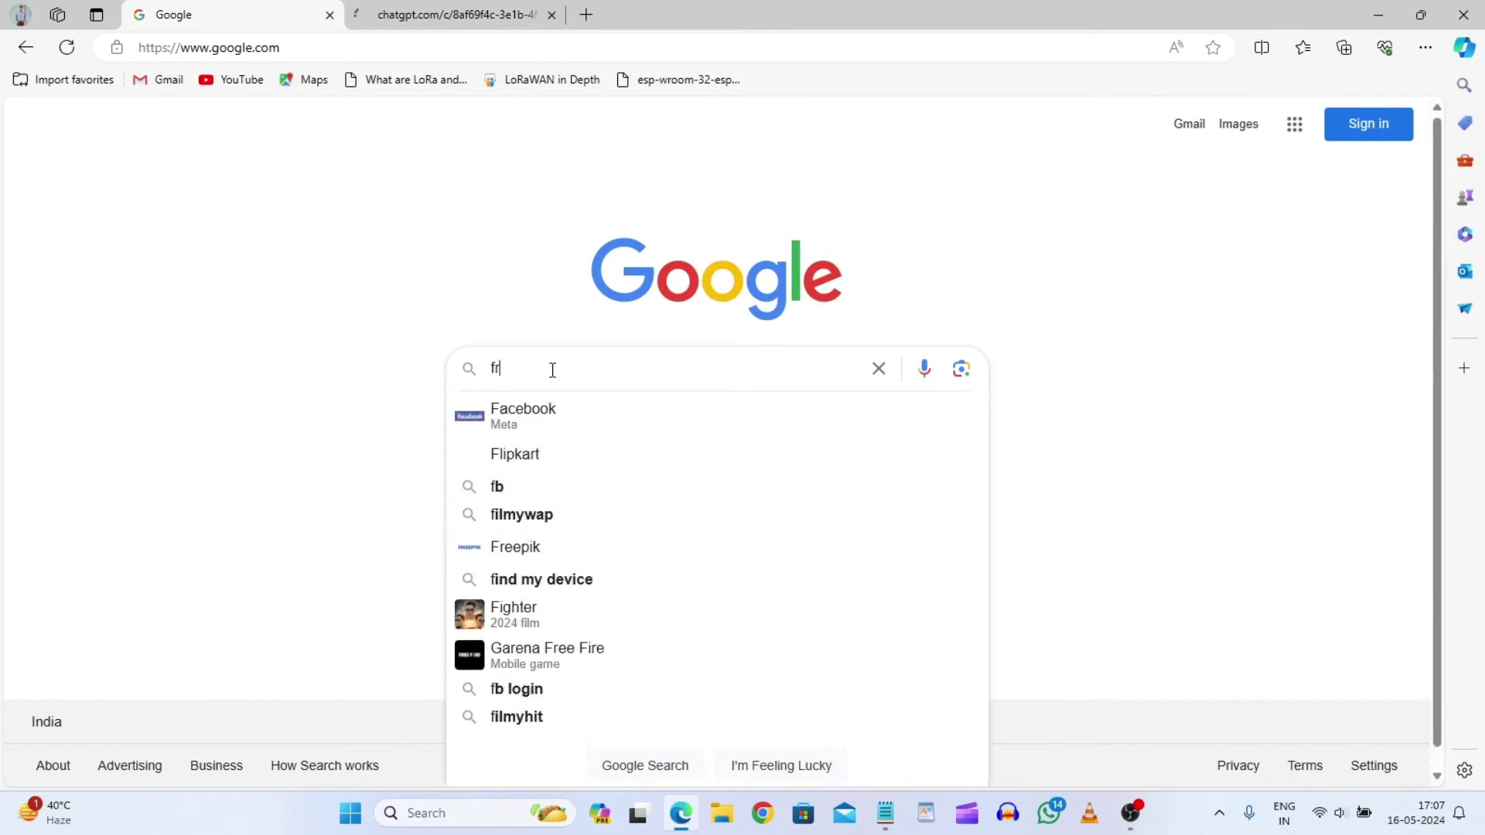
pyautogui.write('ee cam')
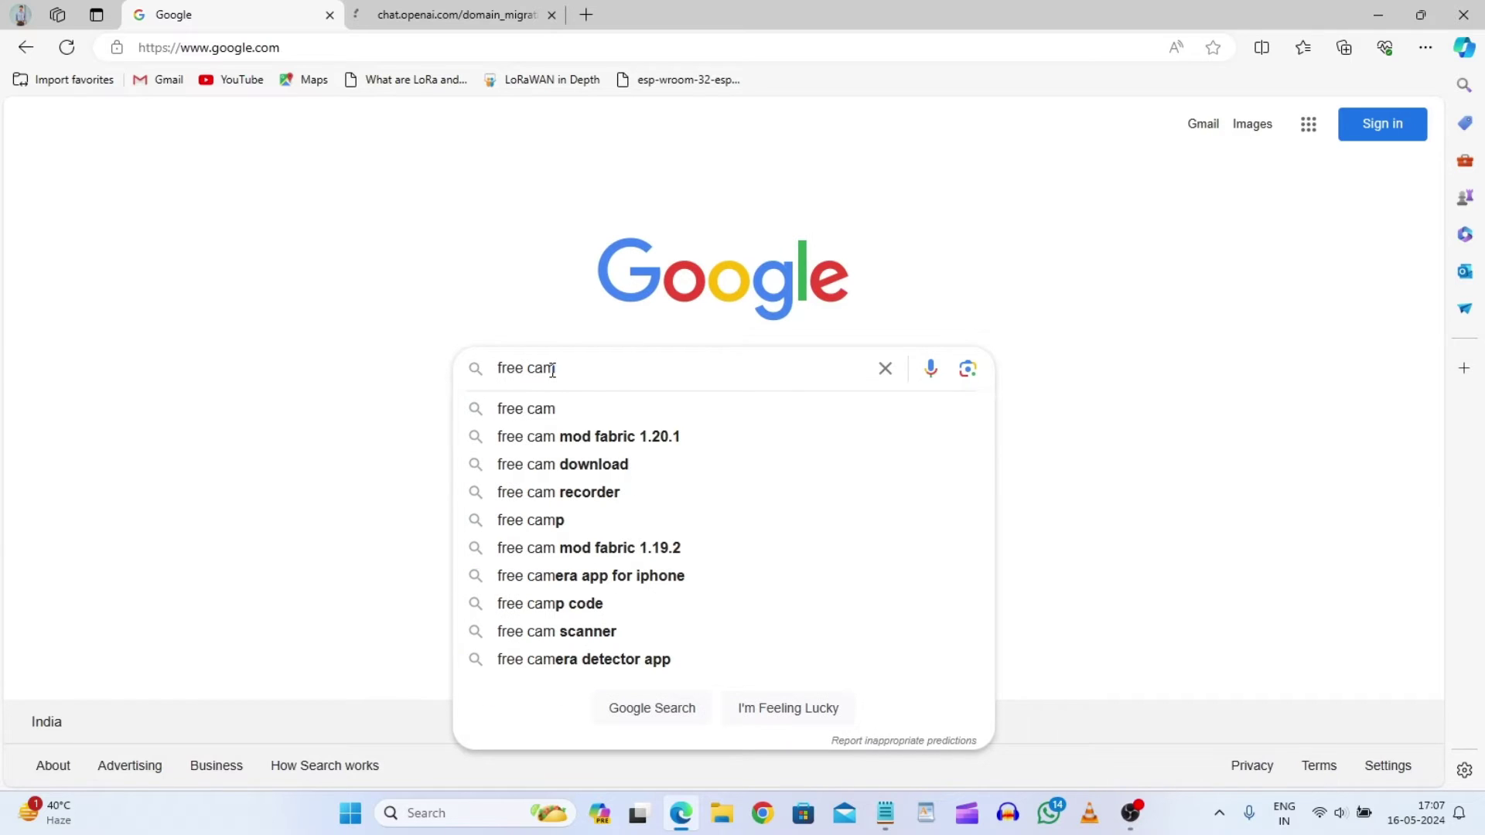
pyautogui.write(' la')
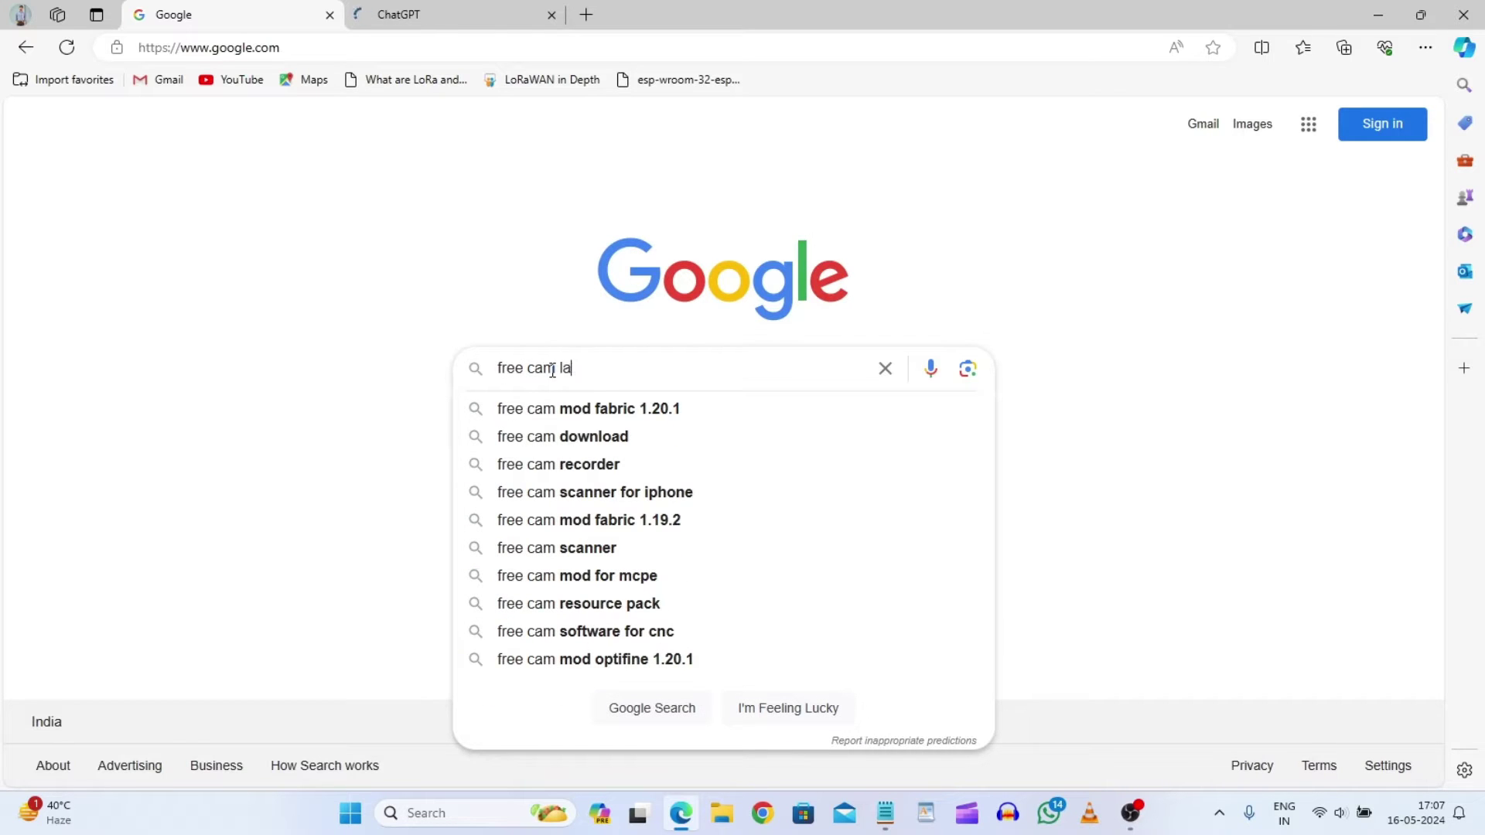
pyautogui.write('tes')
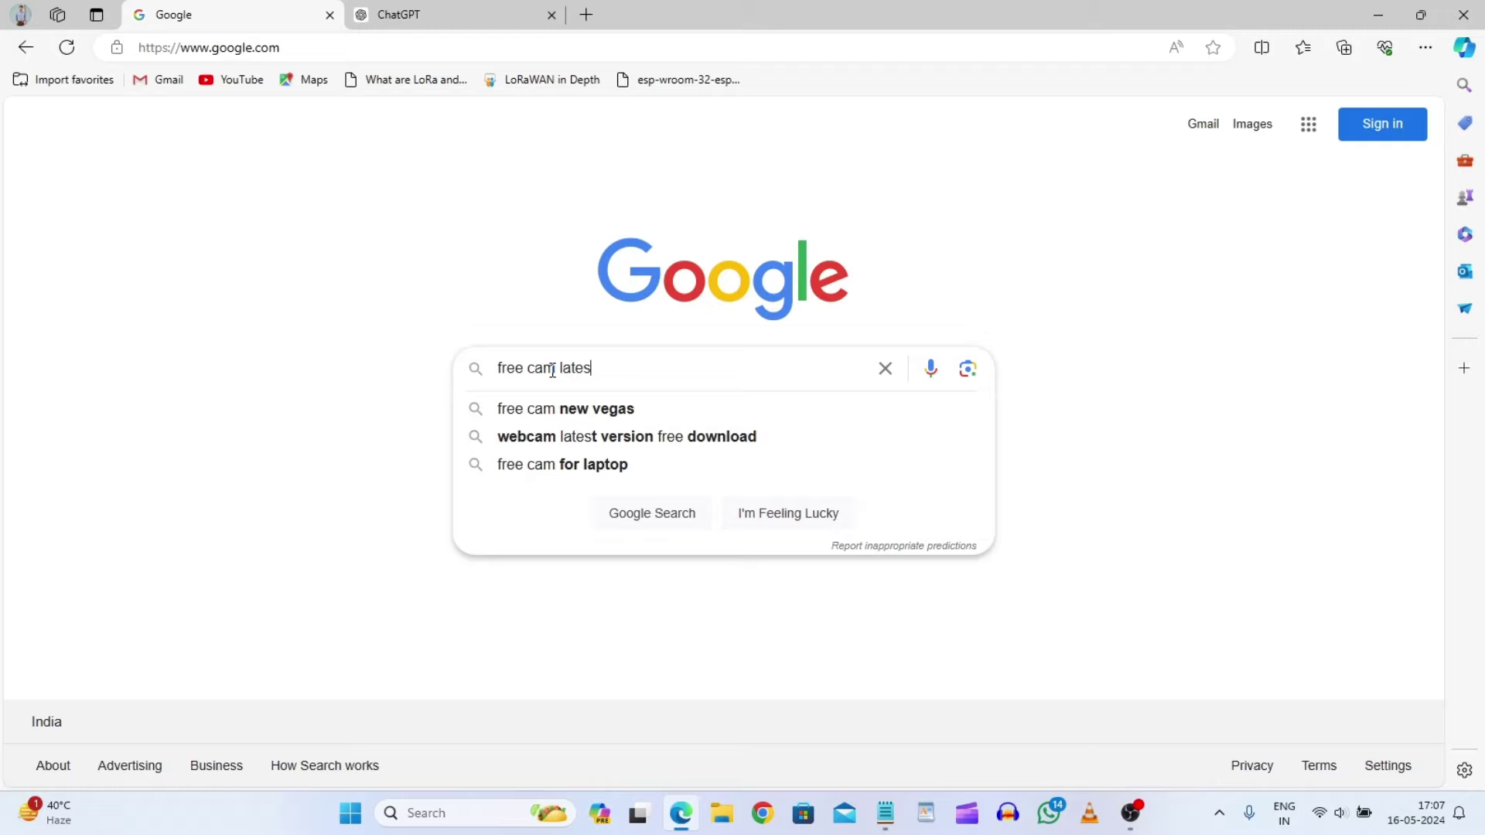
pyautogui.write('t pc')
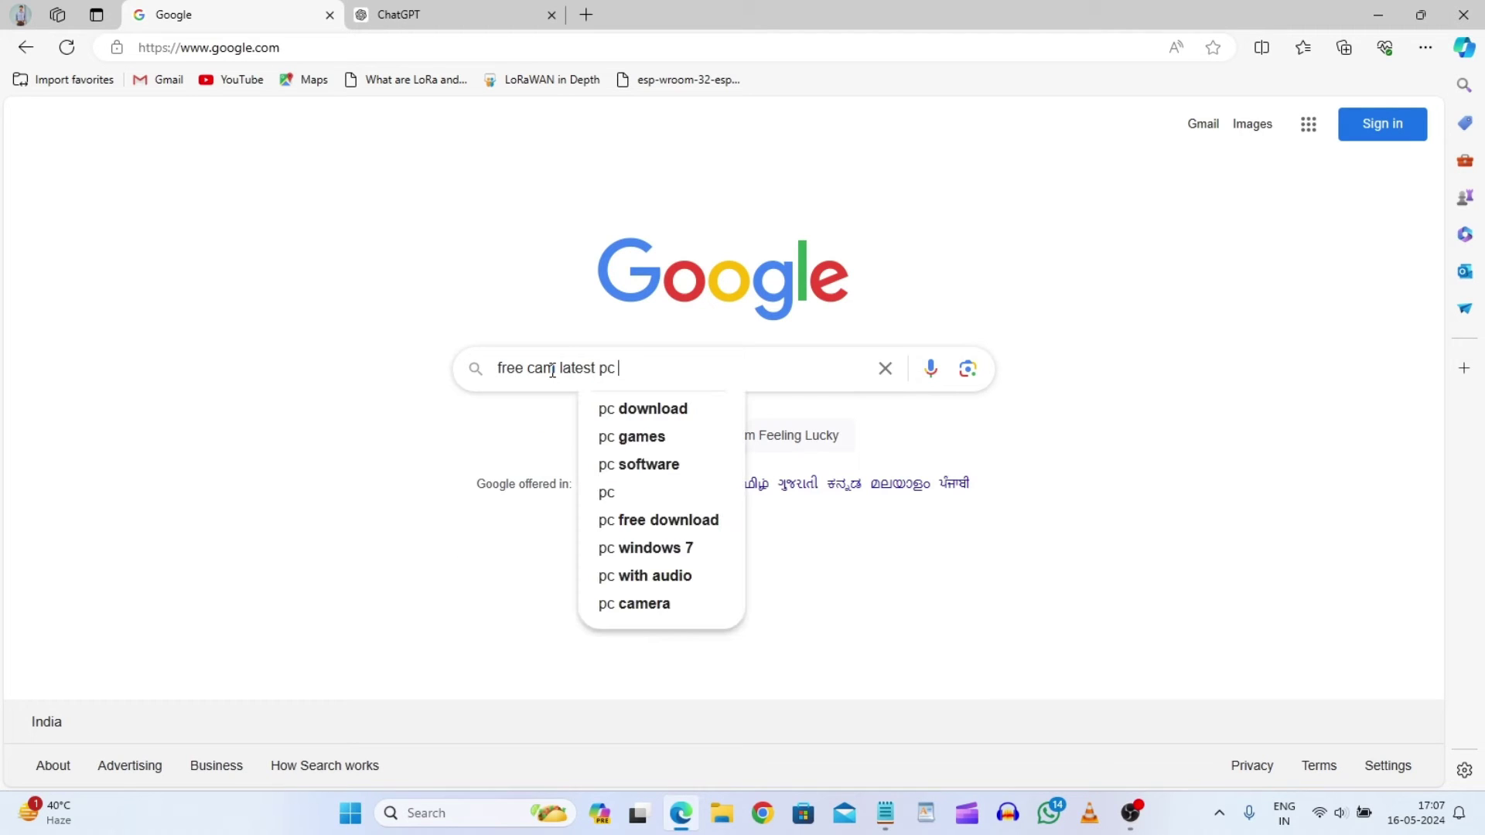
pyautogui.write(' scree')
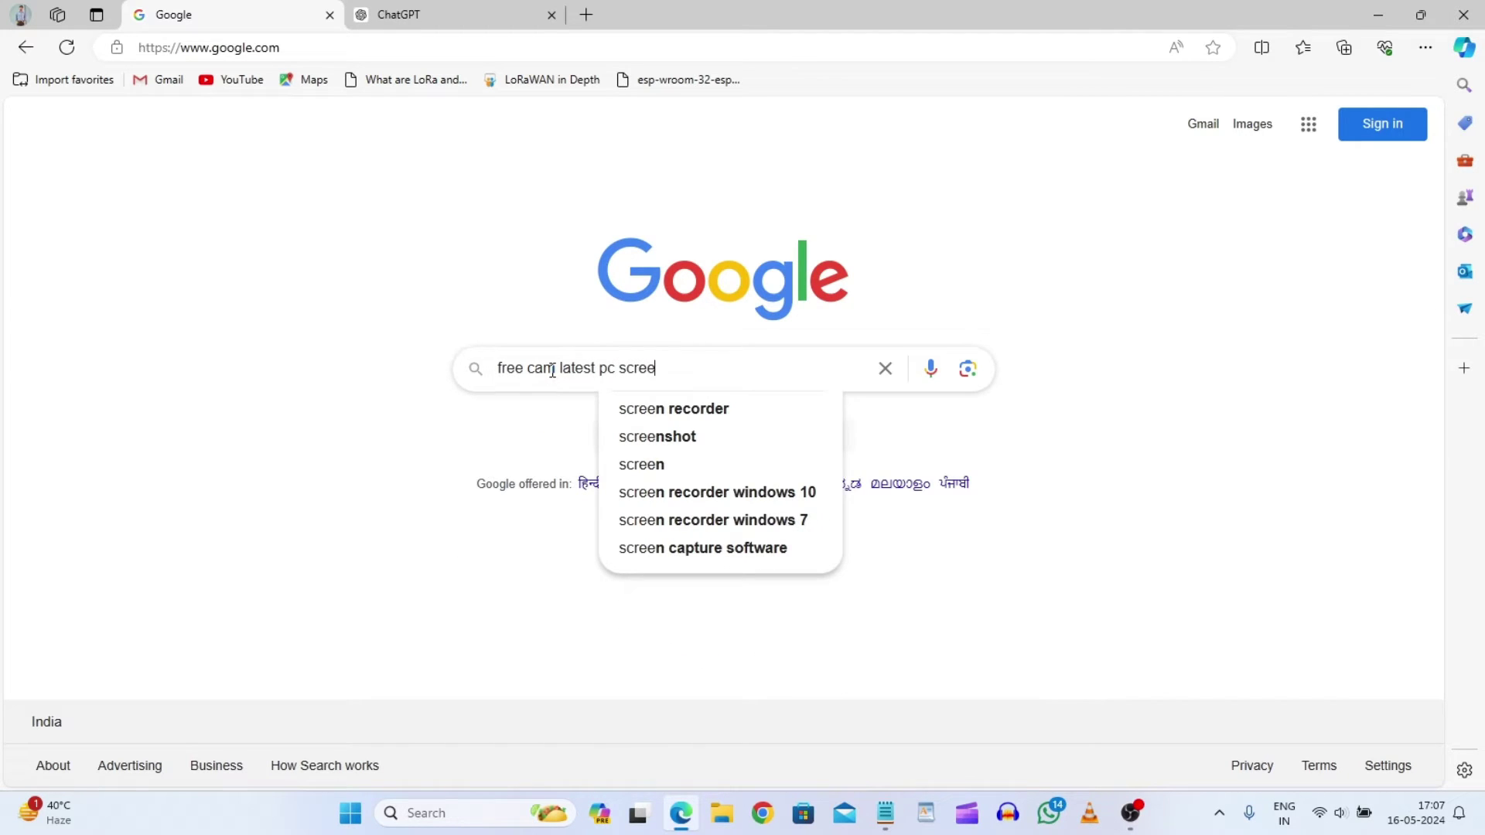
pyautogui.write('n recorder down')
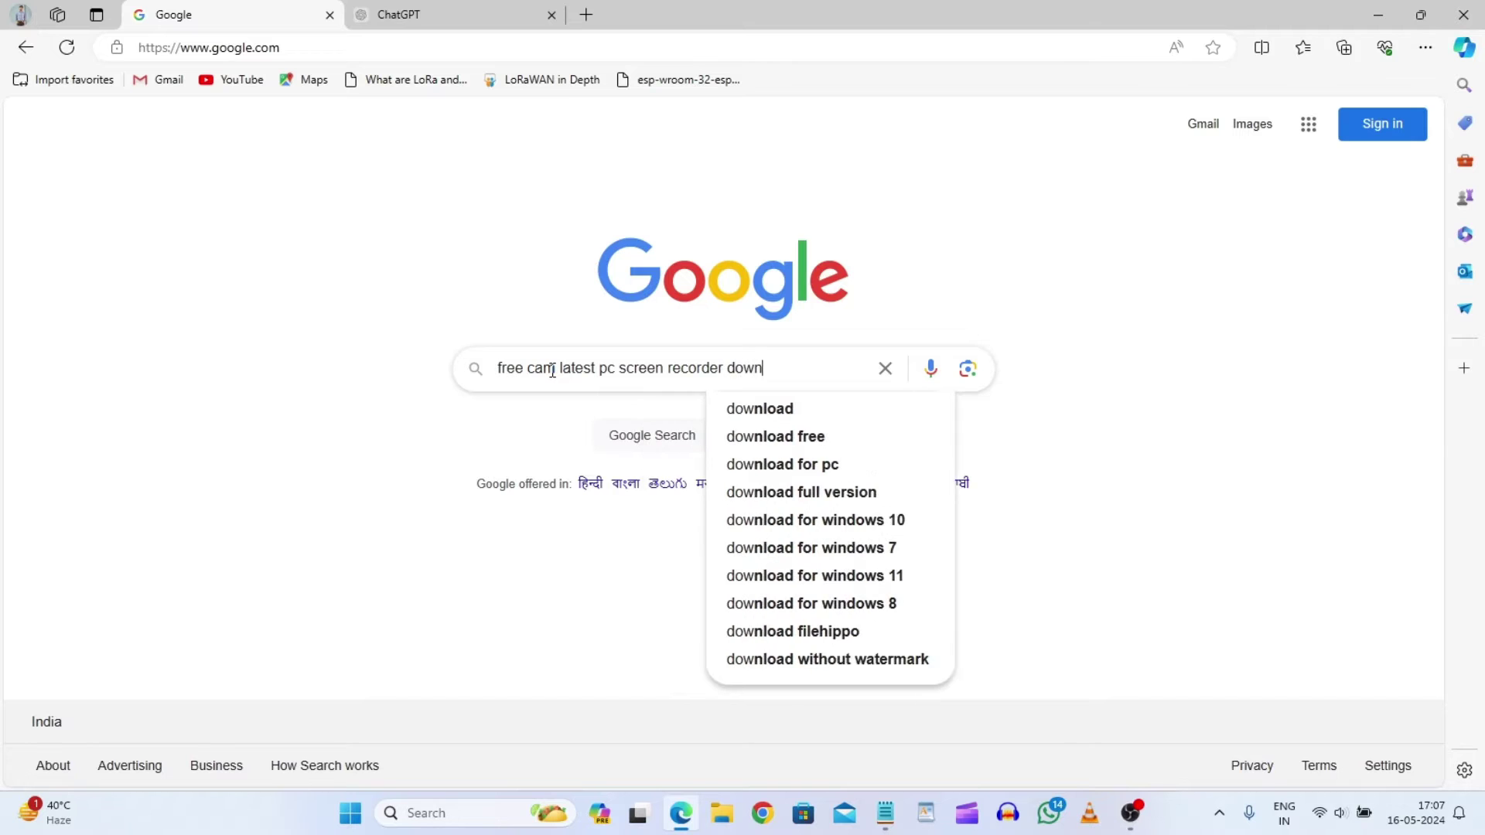
pyautogui.write('load')
pyautogui.press('Return')
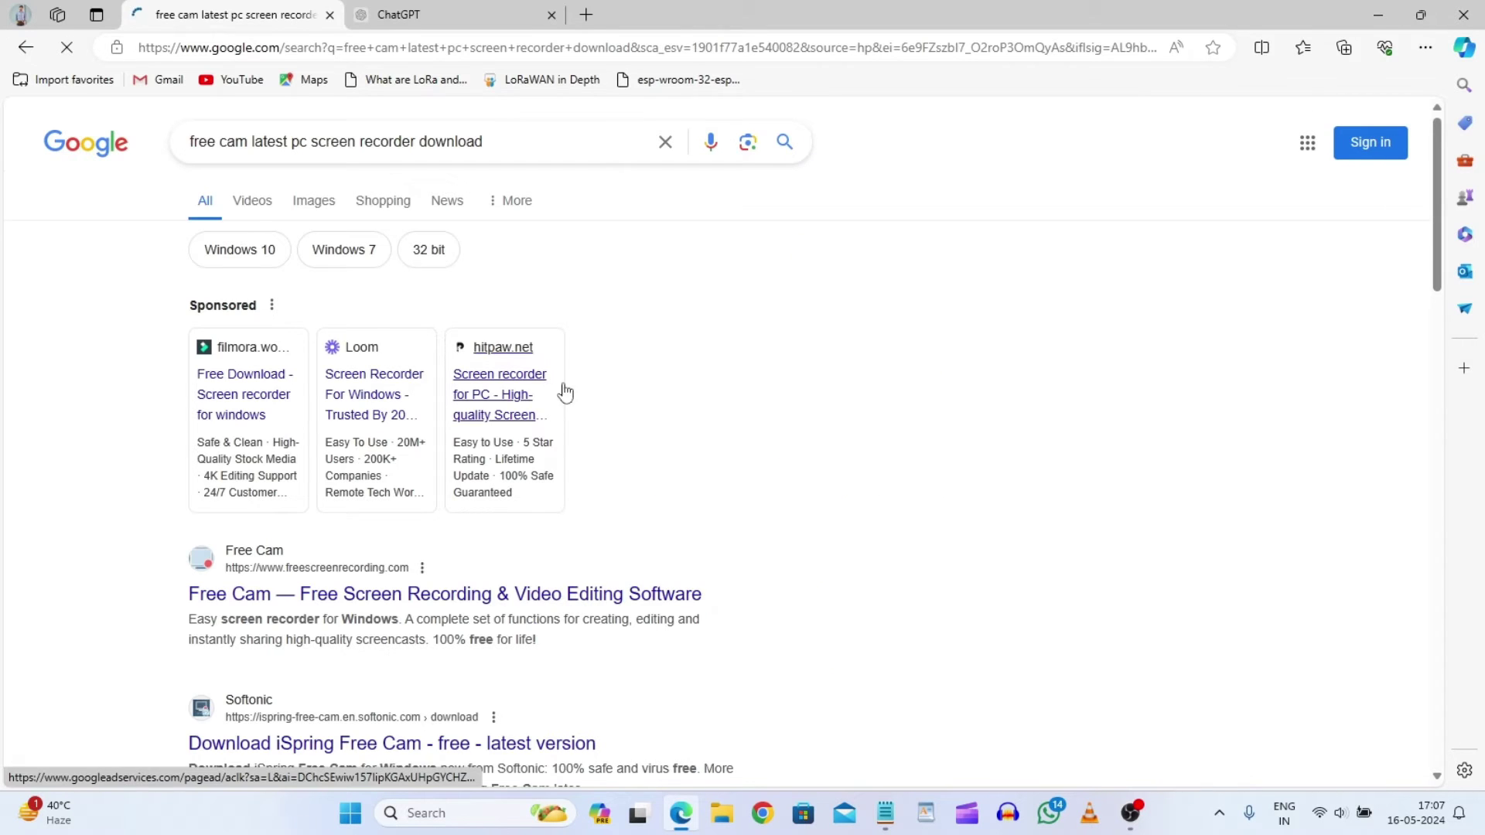
pyautogui.scroll(-2, 602, 475)
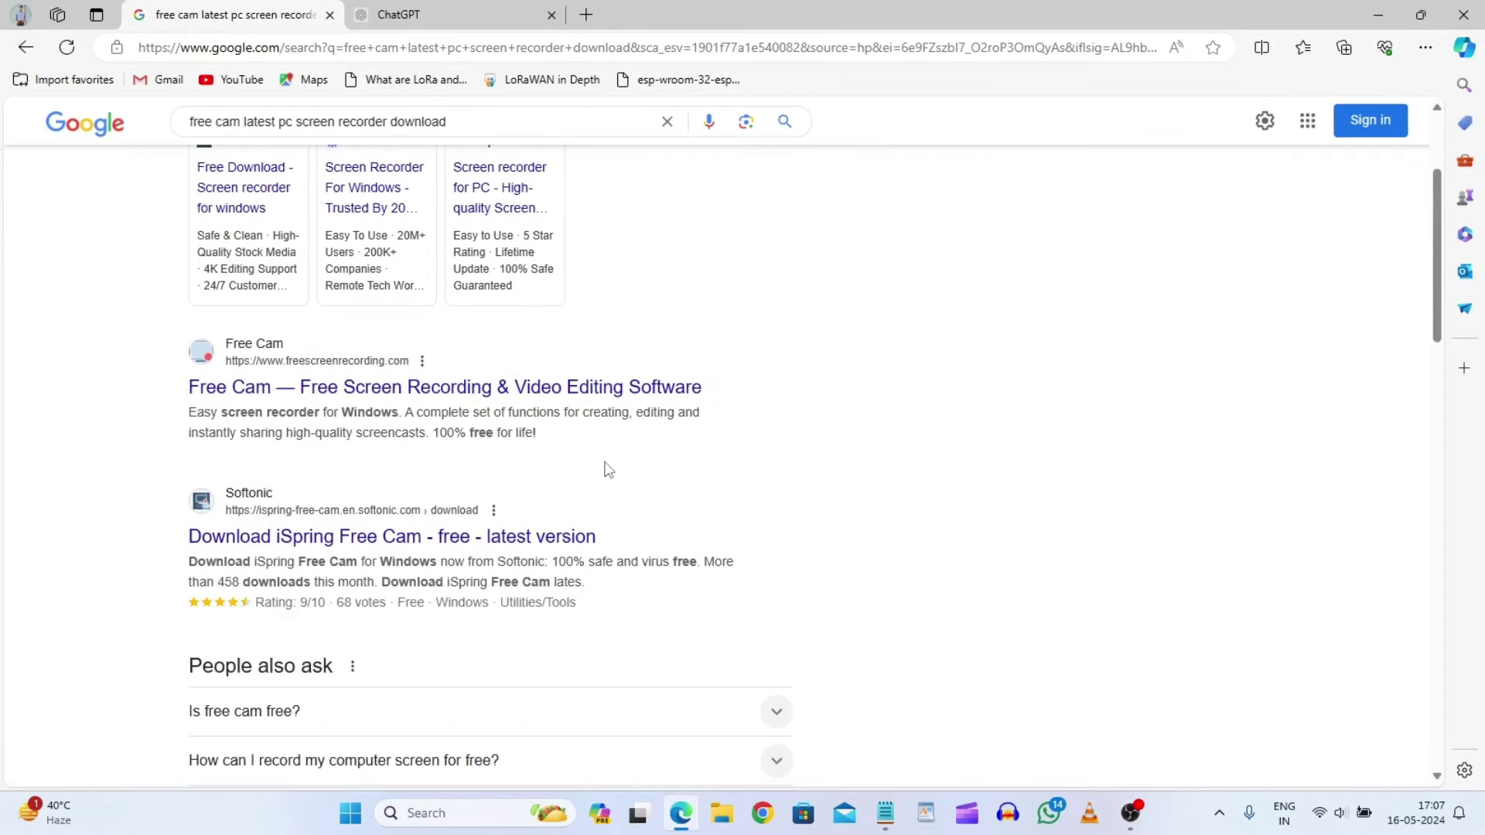
# Step: Open the Free Cam result in a new tab, close ChatGPT, accept cookies and dismiss the Cam Pro promo
pyautogui.middleClick(415, 400)
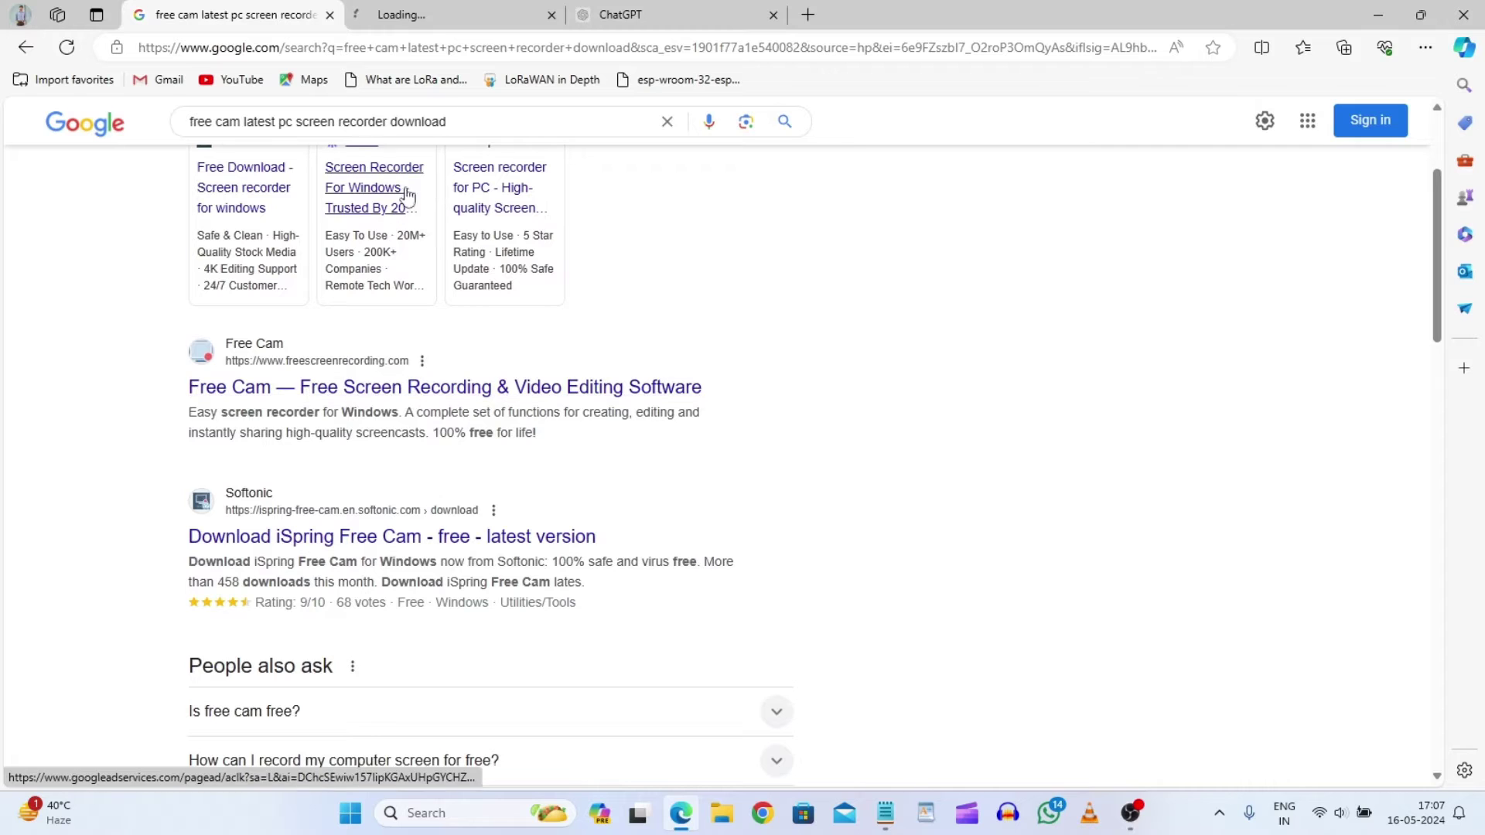
pyautogui.click(772, 15)
pyautogui.click(469, 16)
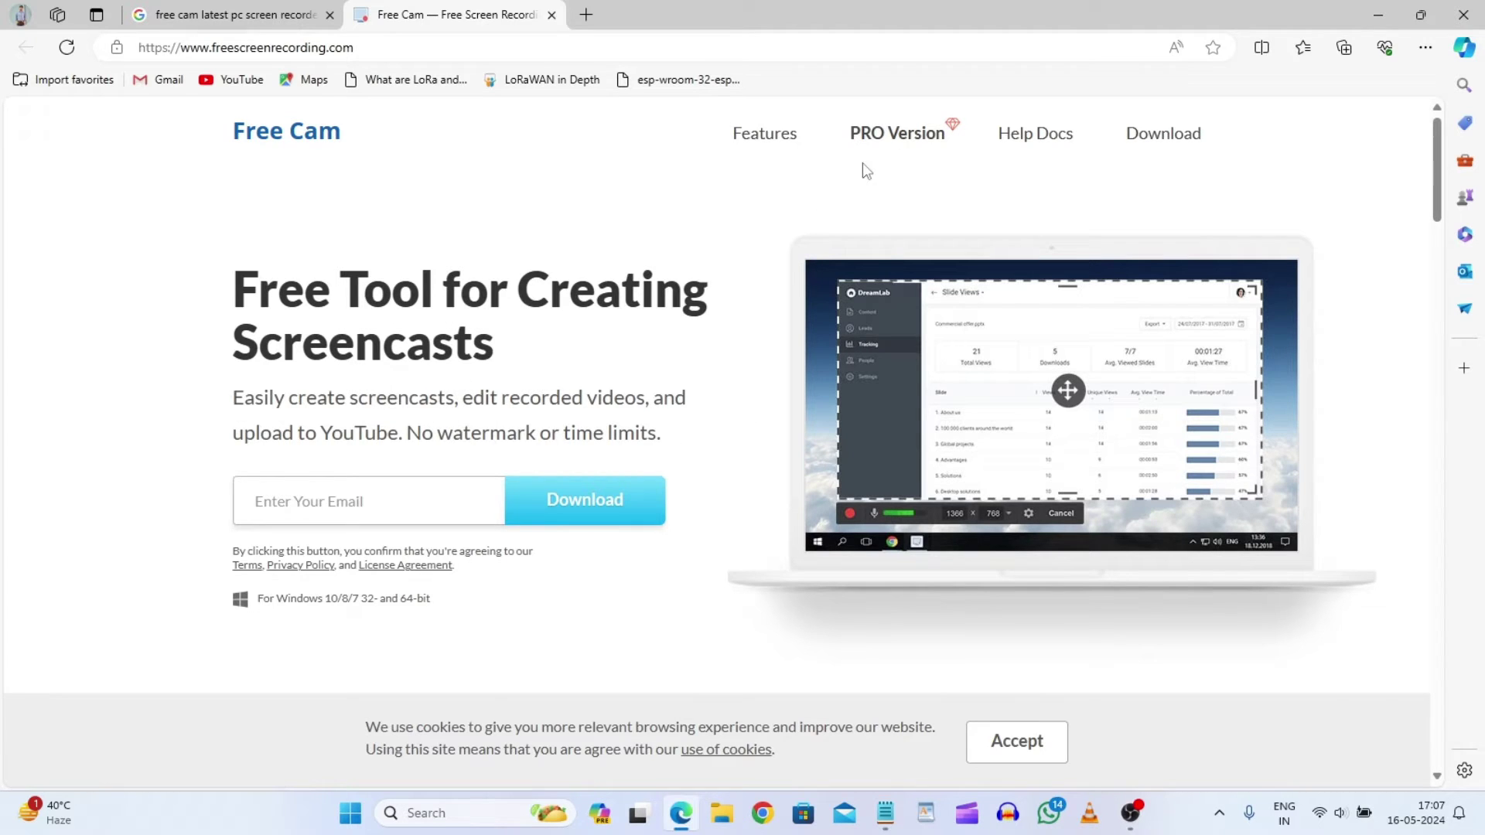
pyautogui.scroll(-2, 771, 383)
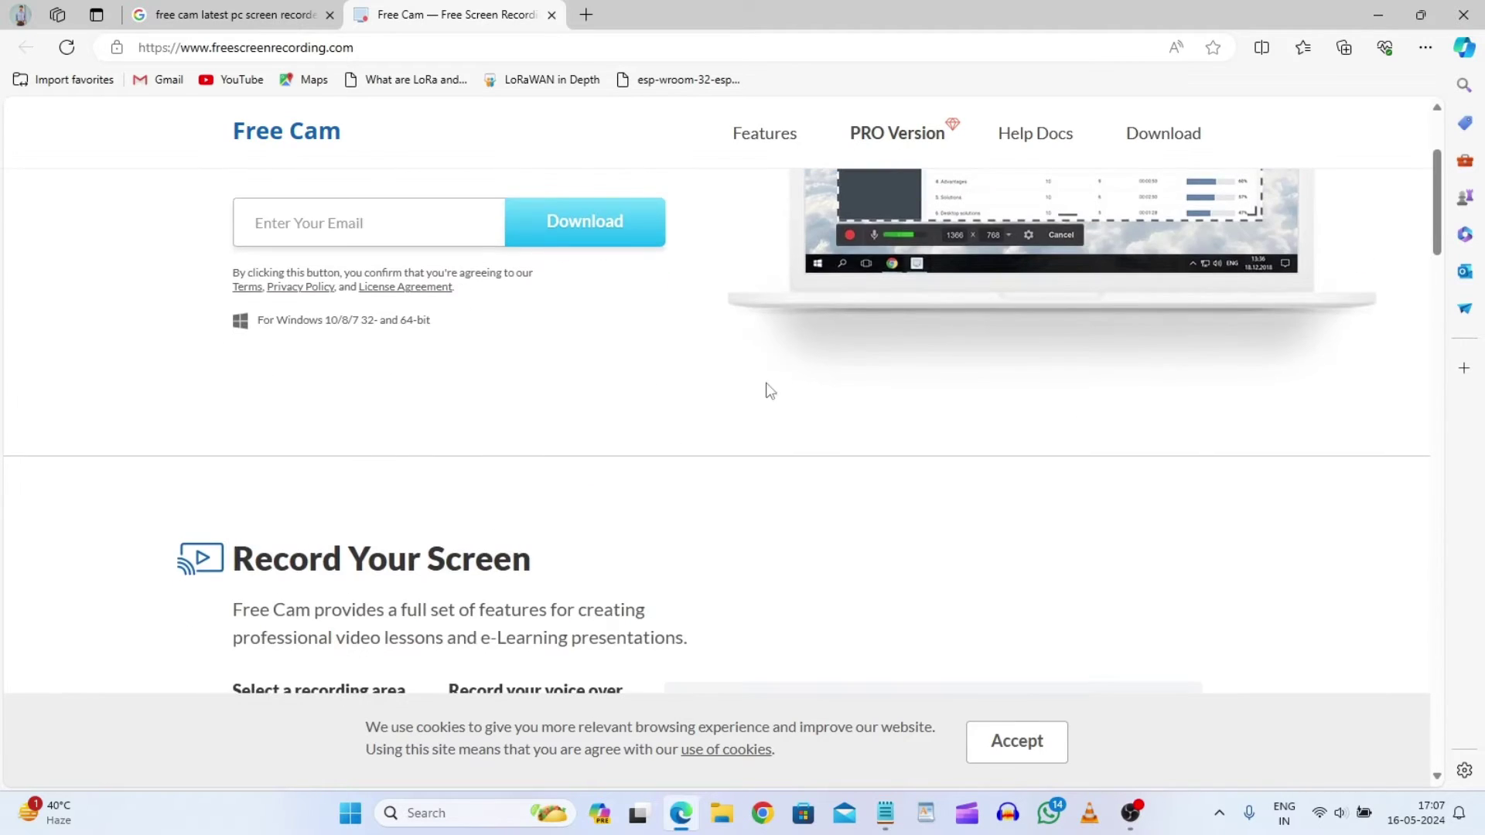
pyautogui.click(1026, 752)
pyautogui.scroll(-3, 864, 531)
pyautogui.scroll(-2, 845, 506)
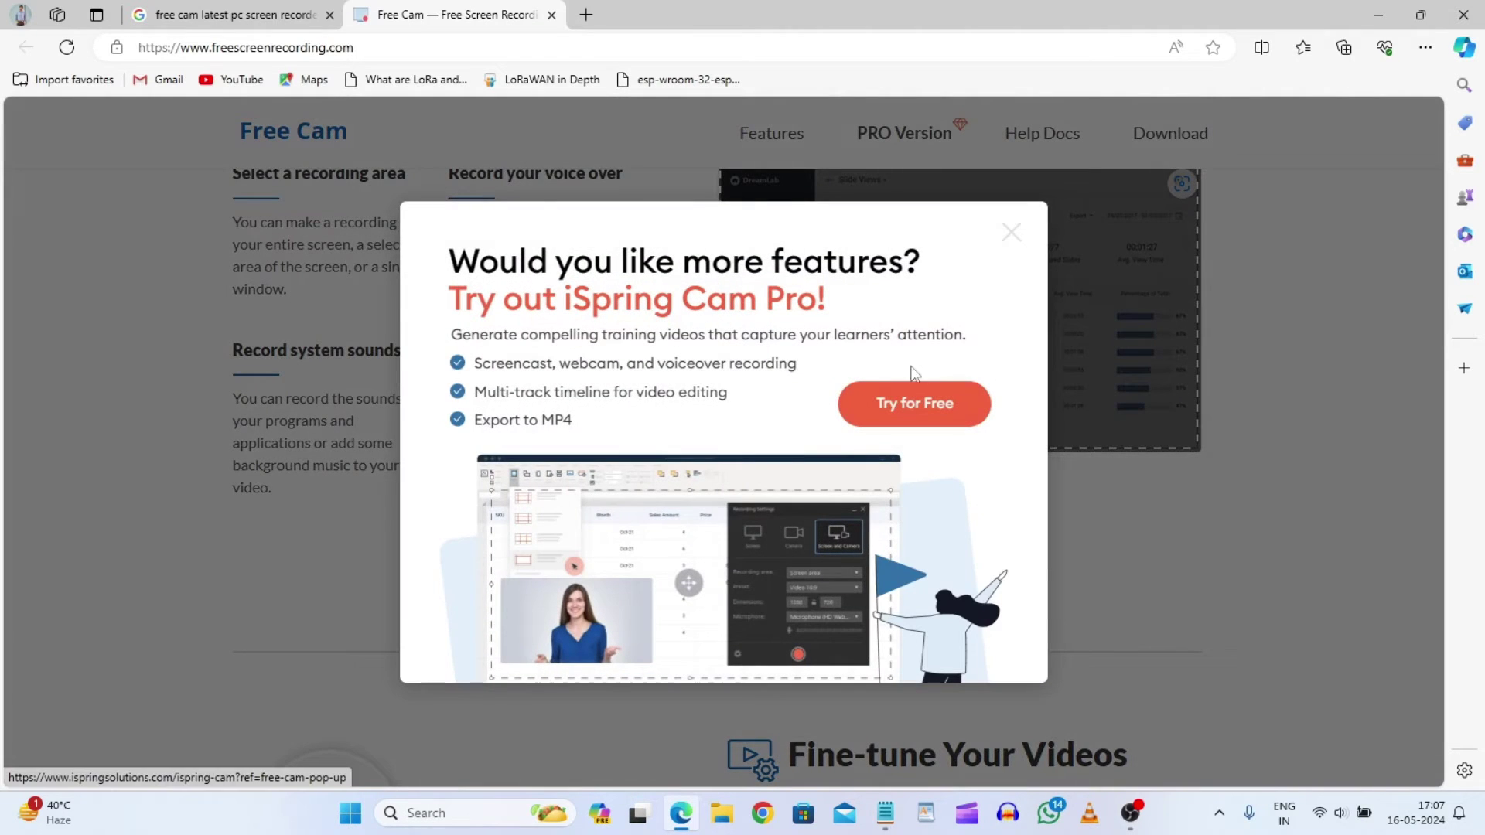
pyautogui.click(1011, 232)
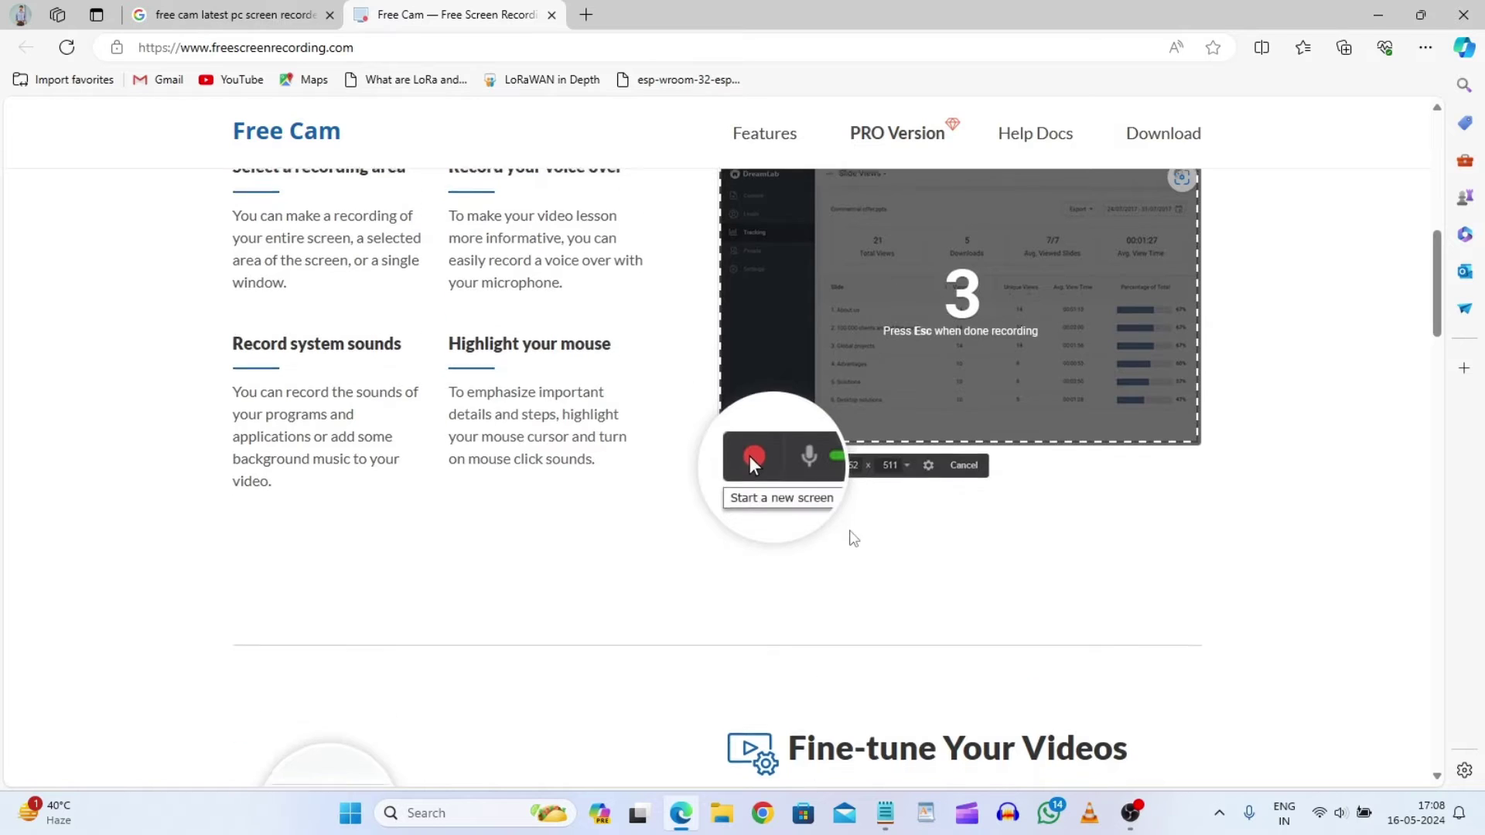
pyautogui.scroll(-2, 847, 538)
pyautogui.scroll(3, 847, 538)
pyautogui.scroll(4, 847, 538)
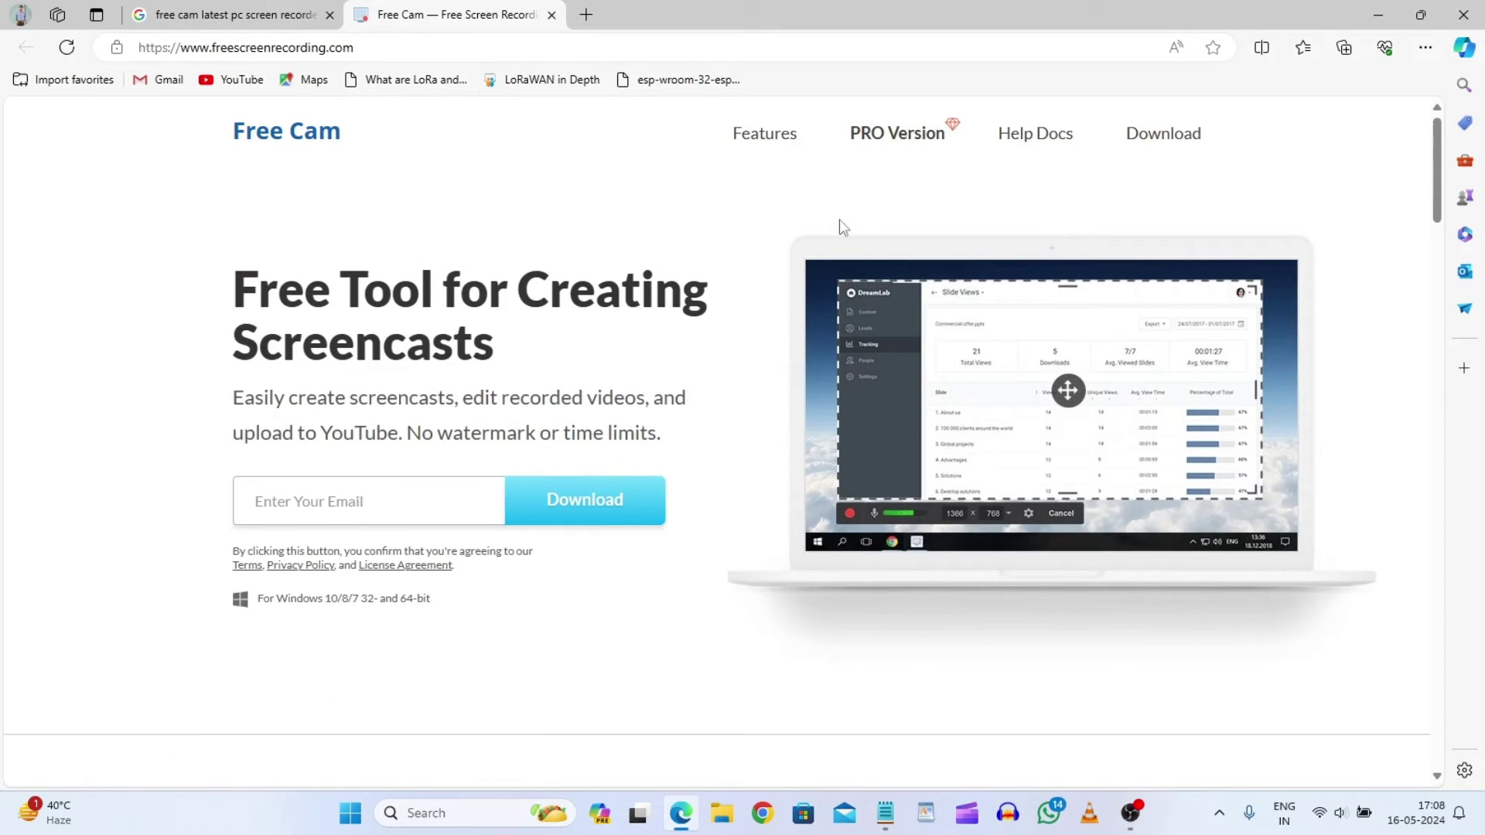
pyautogui.click(897, 137)
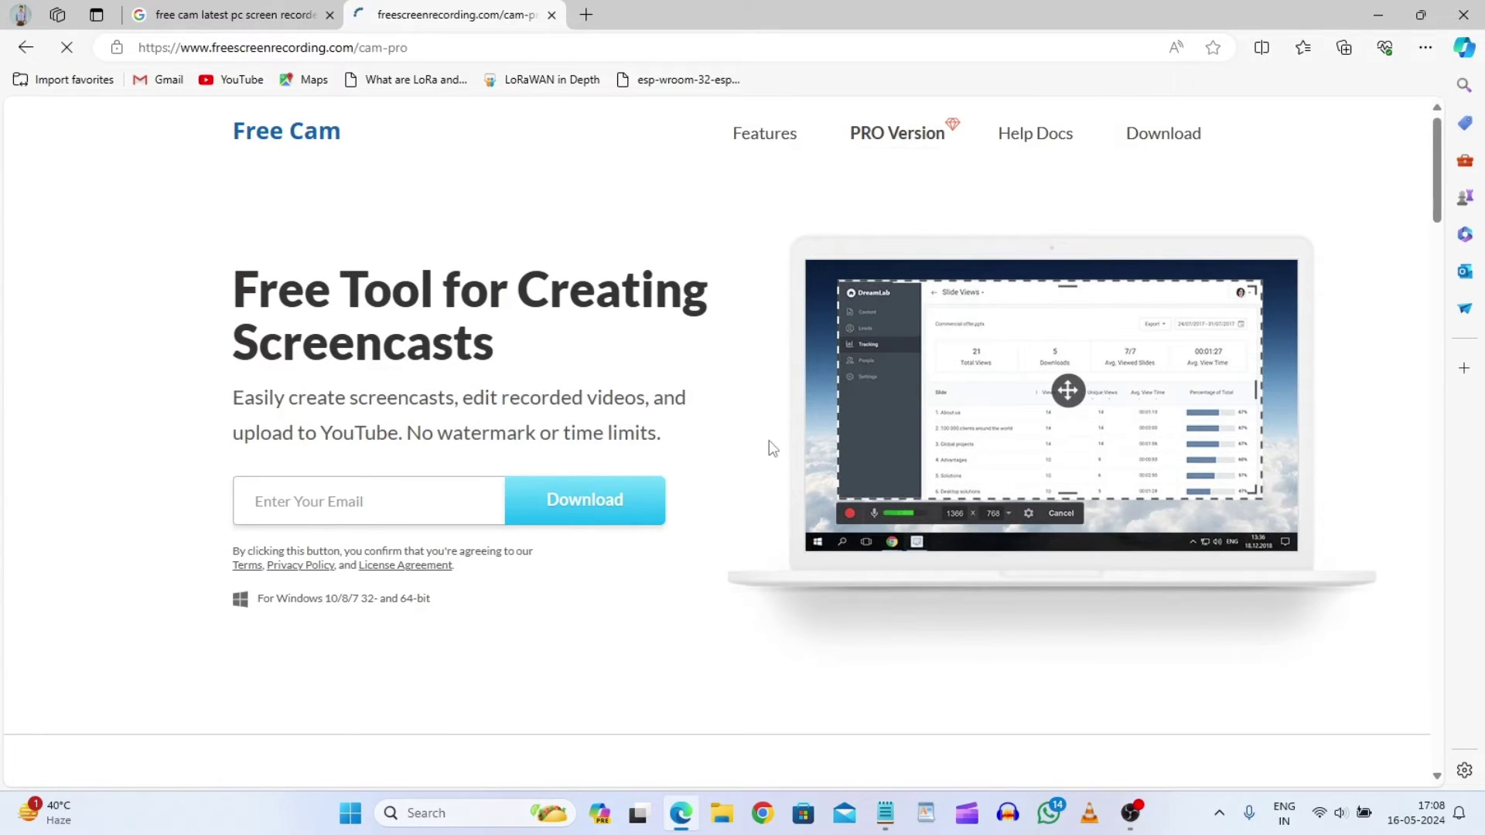
pyautogui.scroll(-2, 819, 504)
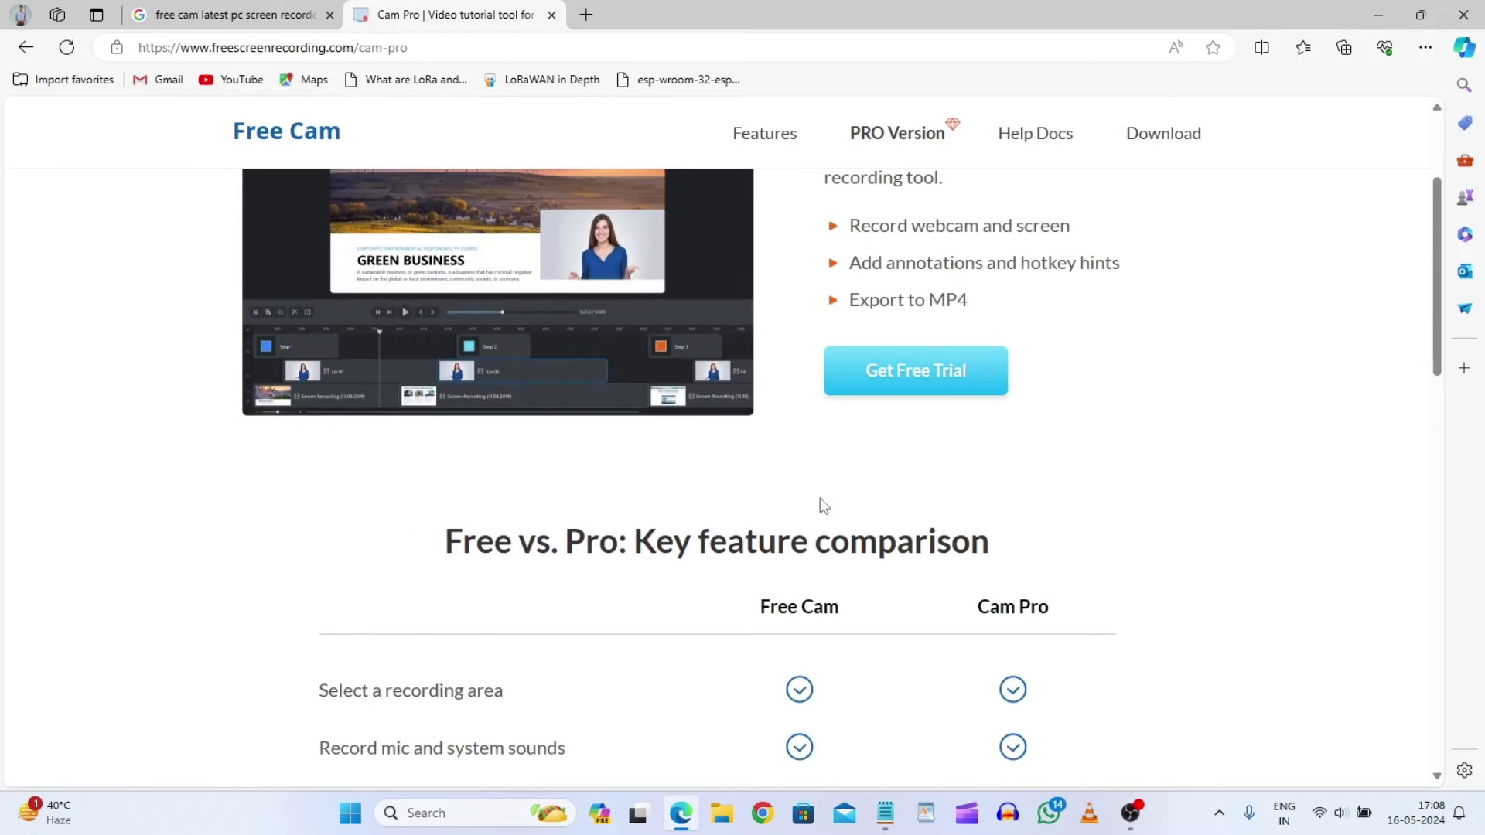
pyautogui.scroll(-3, 821, 512)
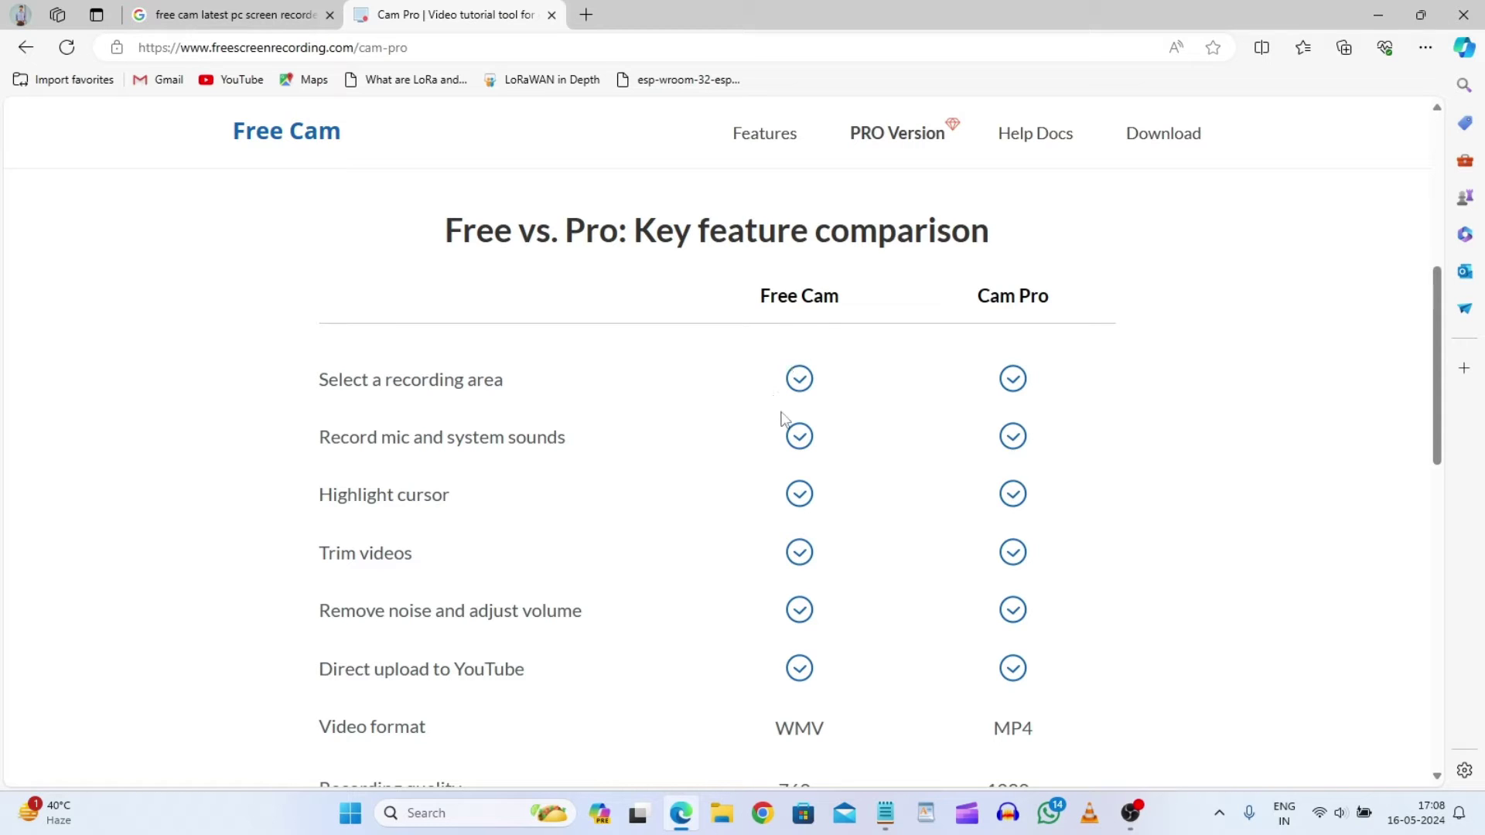
pyautogui.scroll(-1, 780, 419)
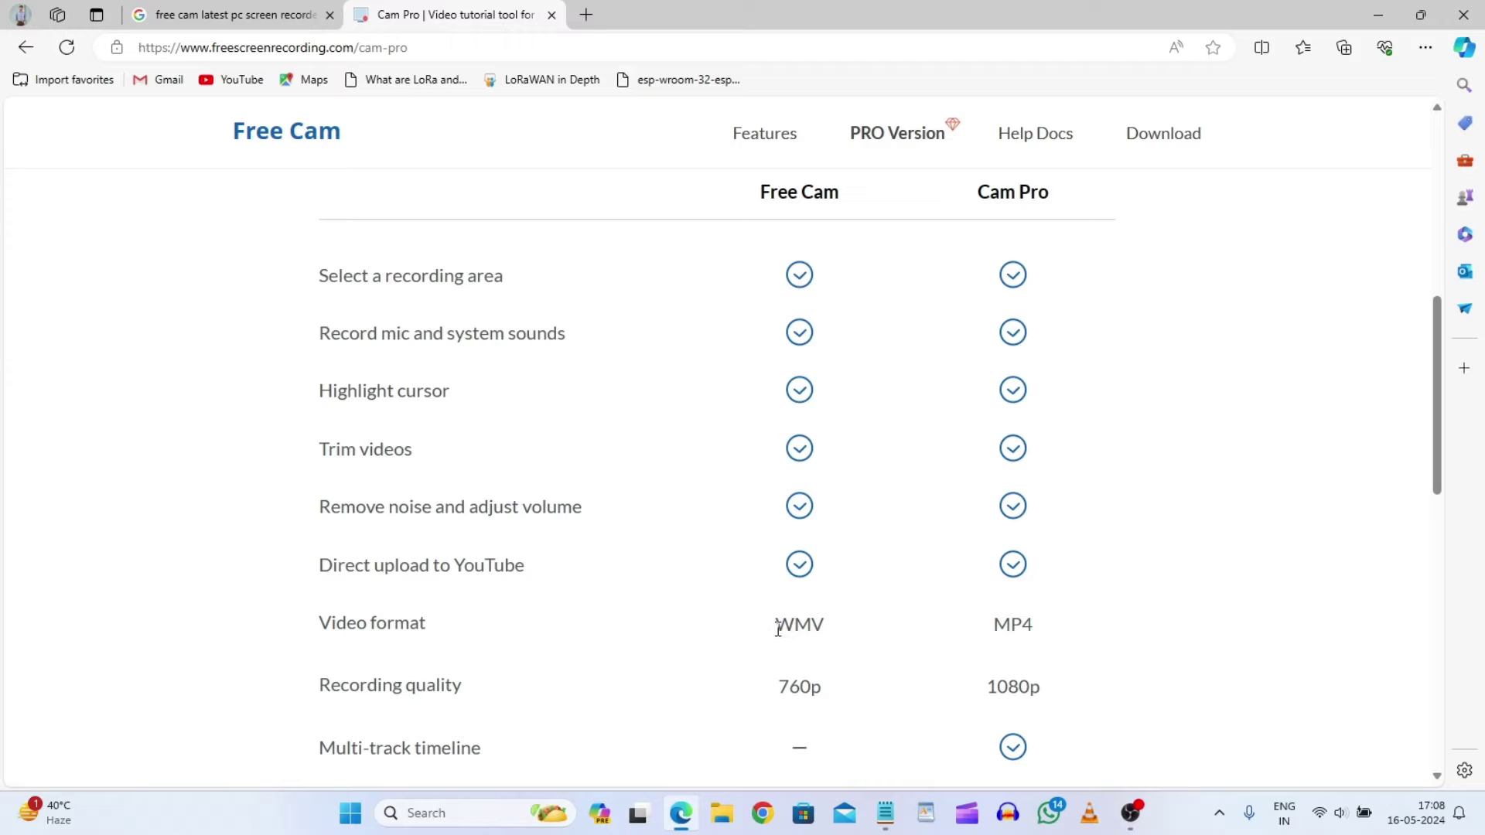
pyautogui.moveTo(777, 628); pyautogui.dragTo(827, 628)
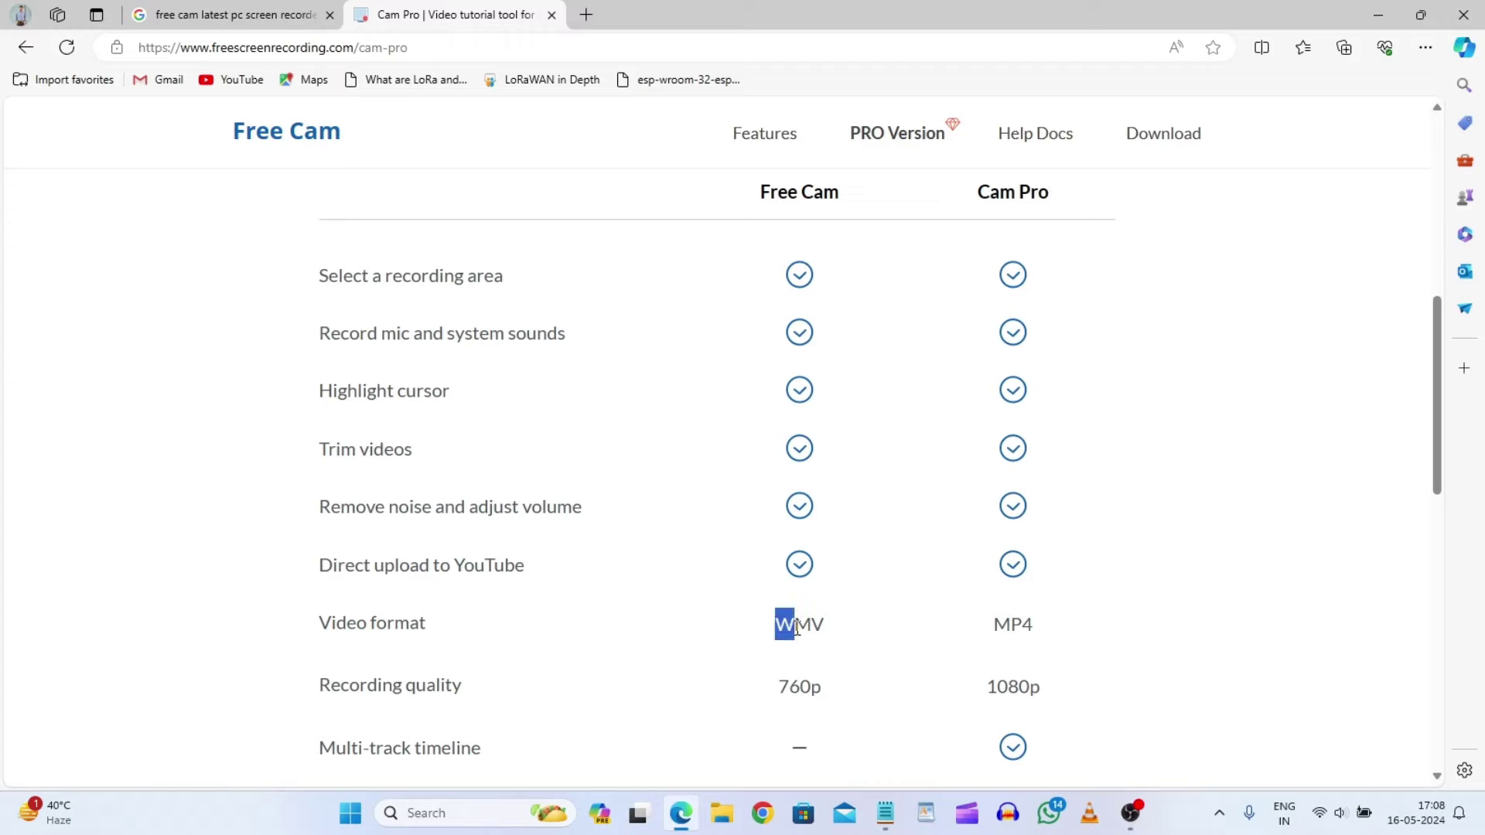
pyautogui.click(840, 638)
pyautogui.moveTo(780, 622); pyautogui.dragTo(825, 625)
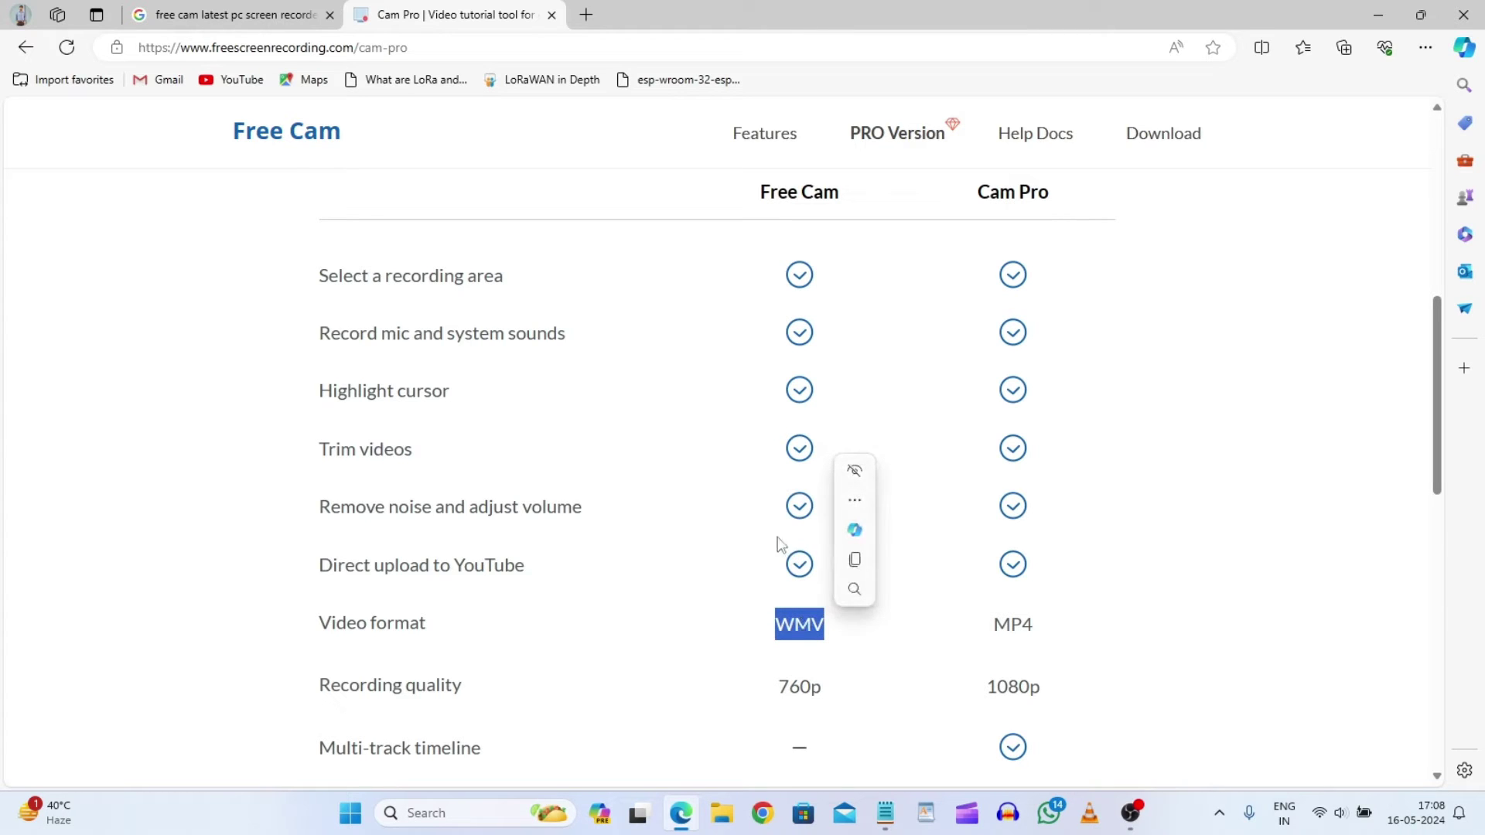
pyautogui.click(733, 523)
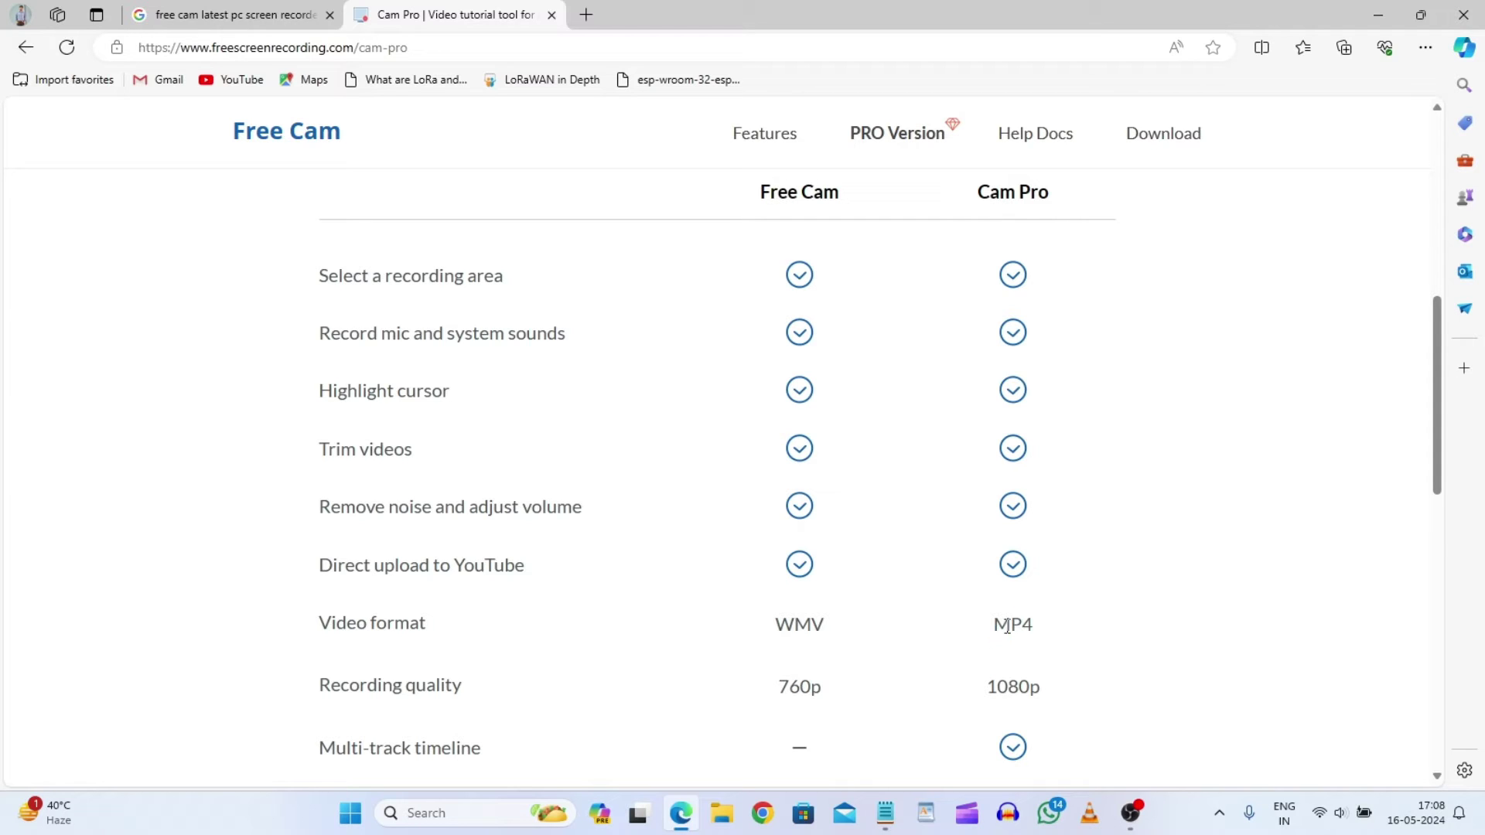
pyautogui.moveTo(993, 624); pyautogui.dragTo(1032, 625)
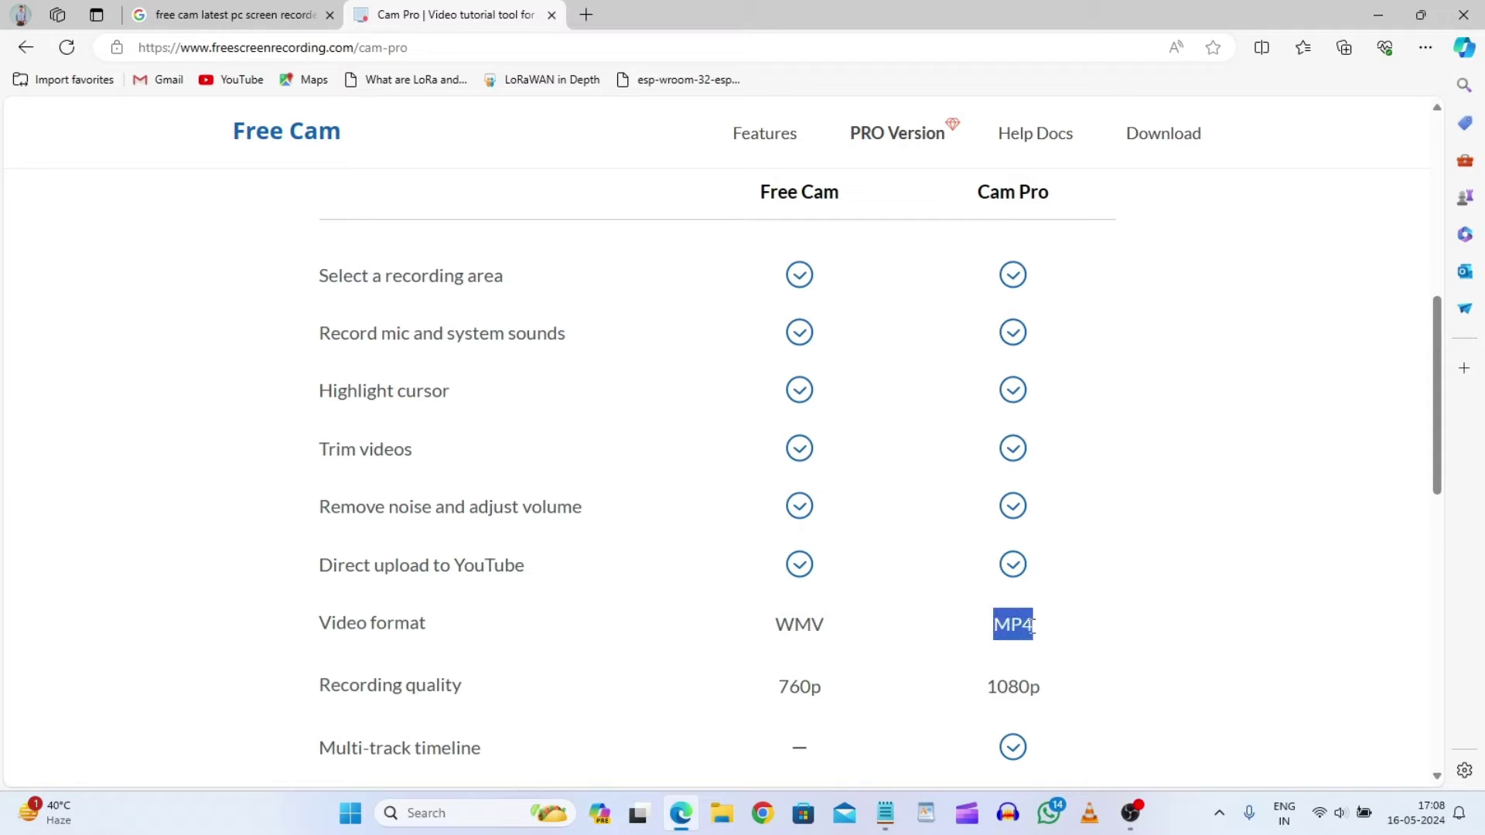
pyautogui.click(1145, 471)
pyautogui.scroll(-1, 1005, 511)
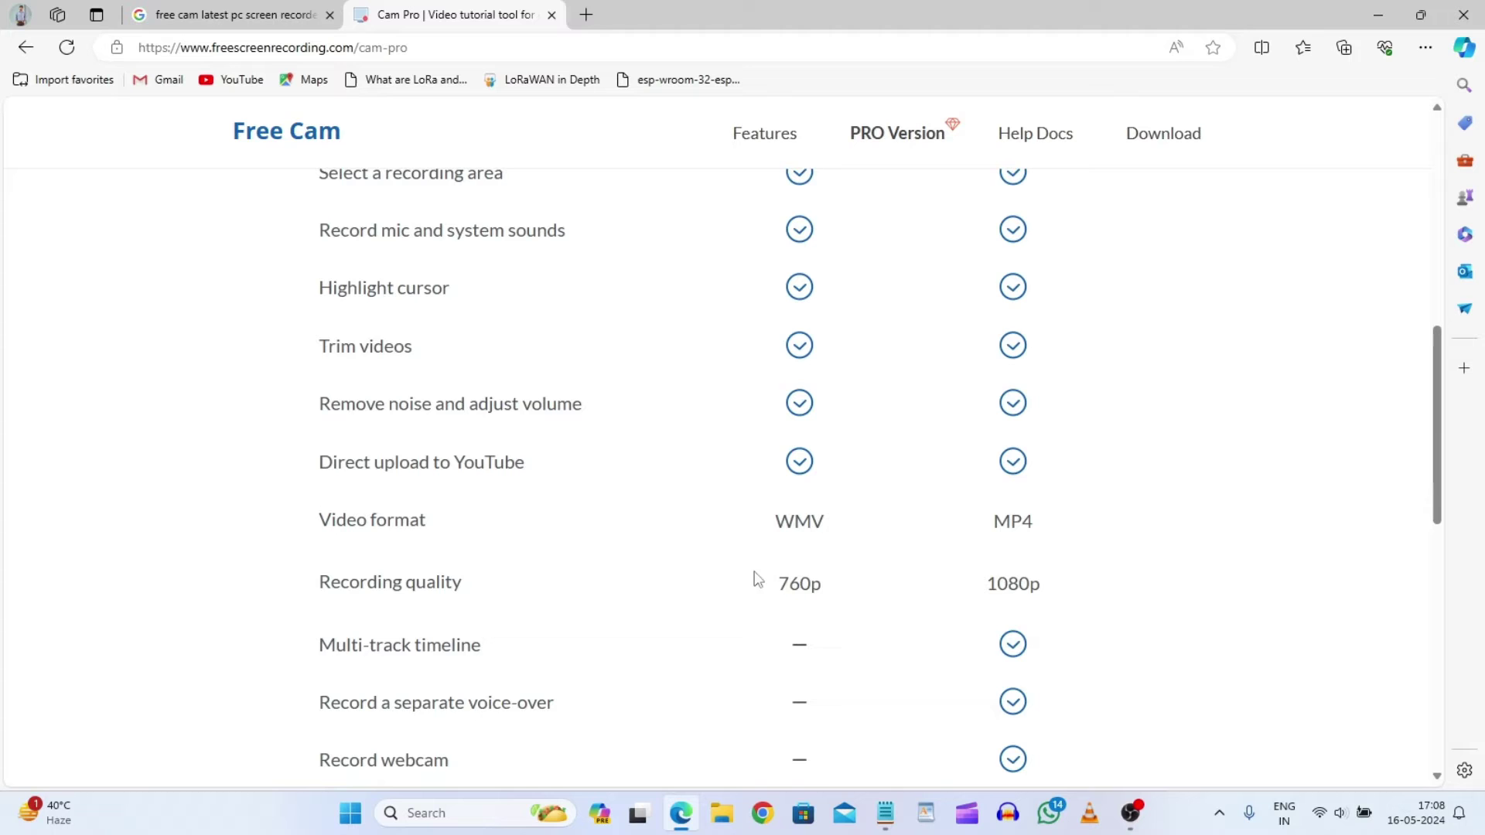
pyautogui.scroll(-2, 867, 586)
pyautogui.scroll(-1, 867, 461)
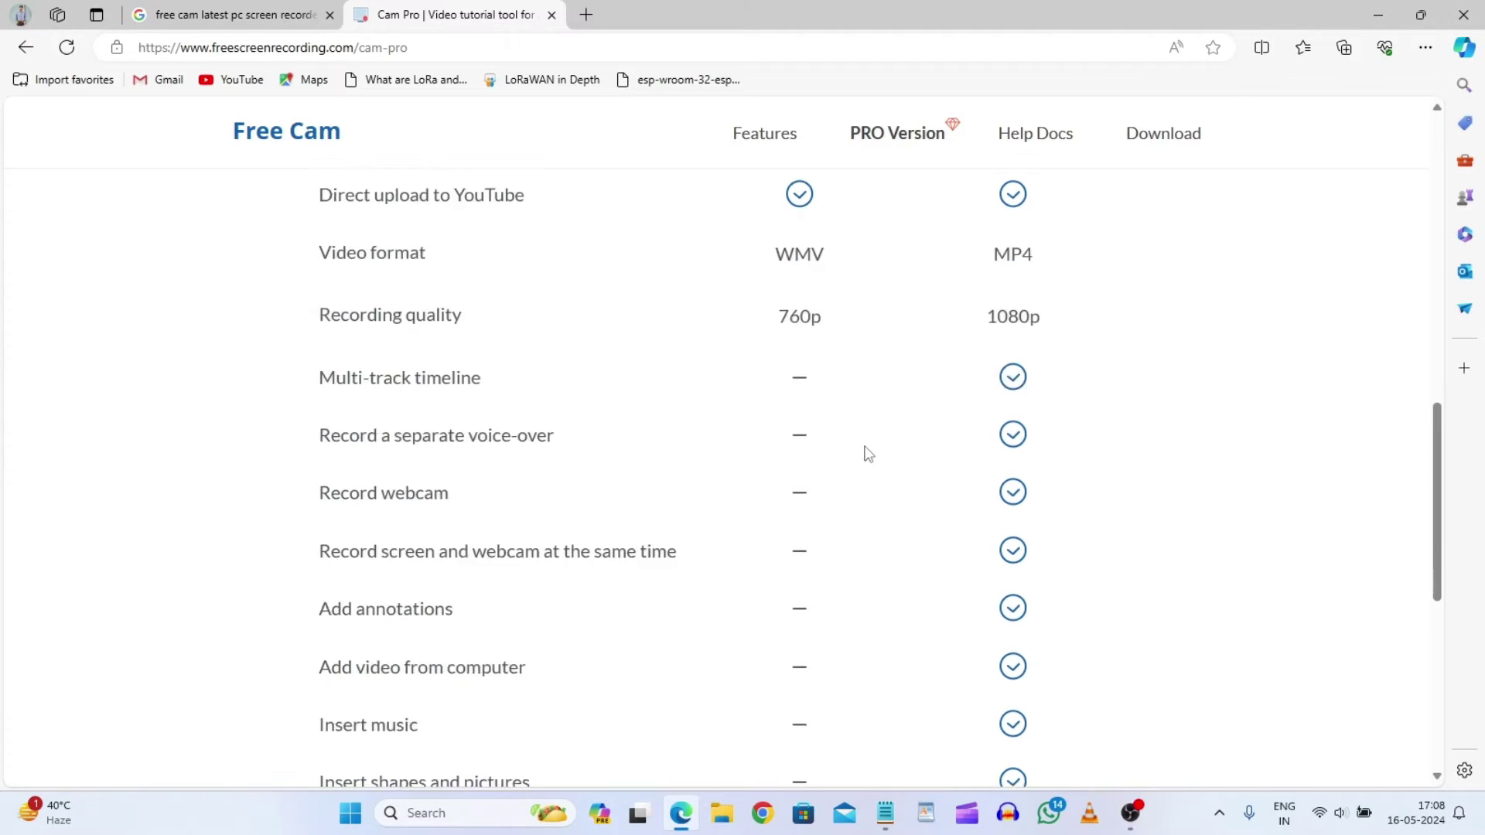
pyautogui.scroll(-3, 836, 521)
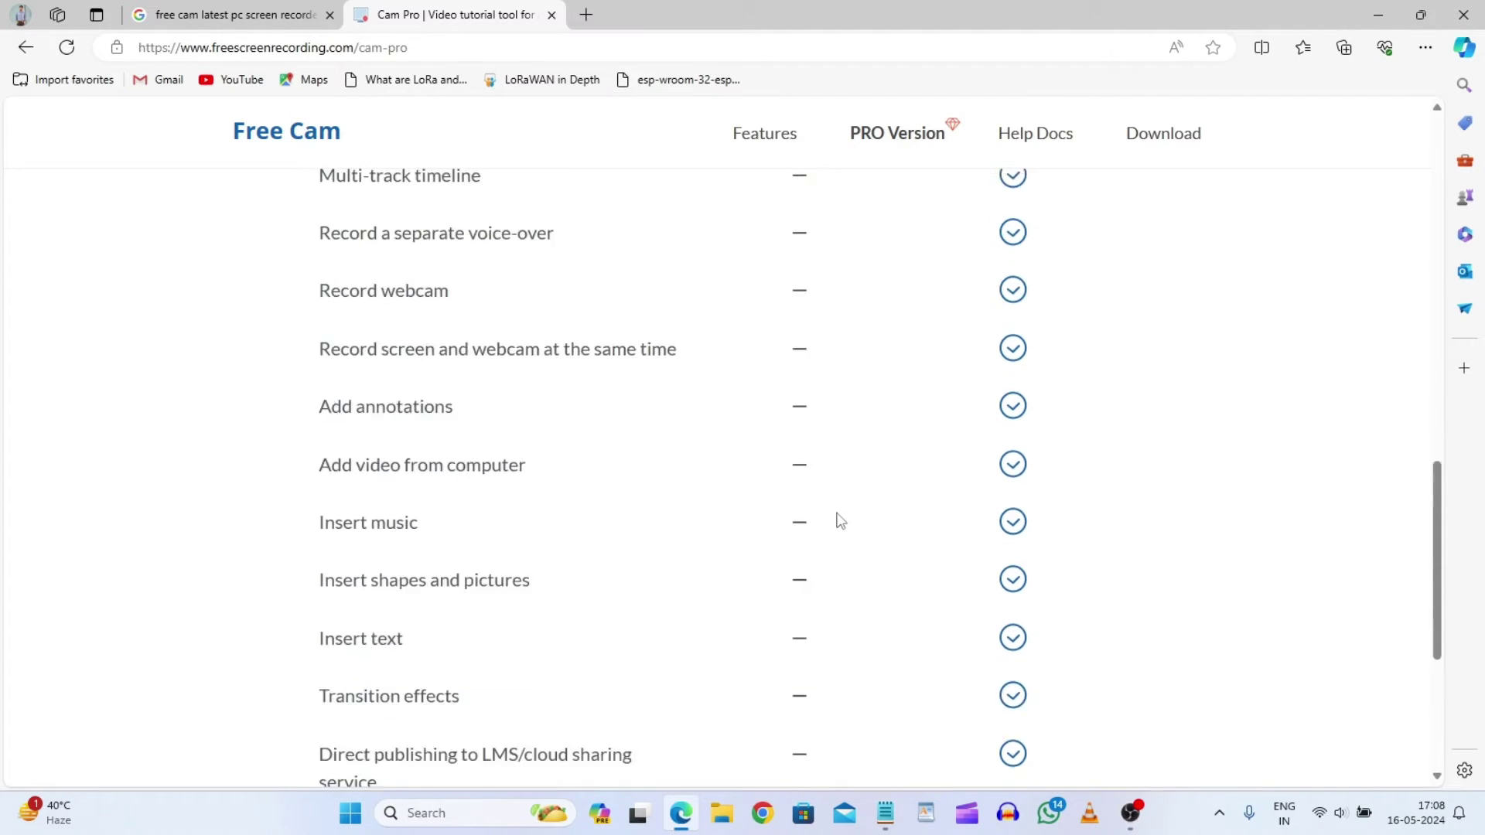
pyautogui.scroll(-2, 836, 521)
pyautogui.scroll(2, 832, 518)
pyautogui.scroll(4, 832, 518)
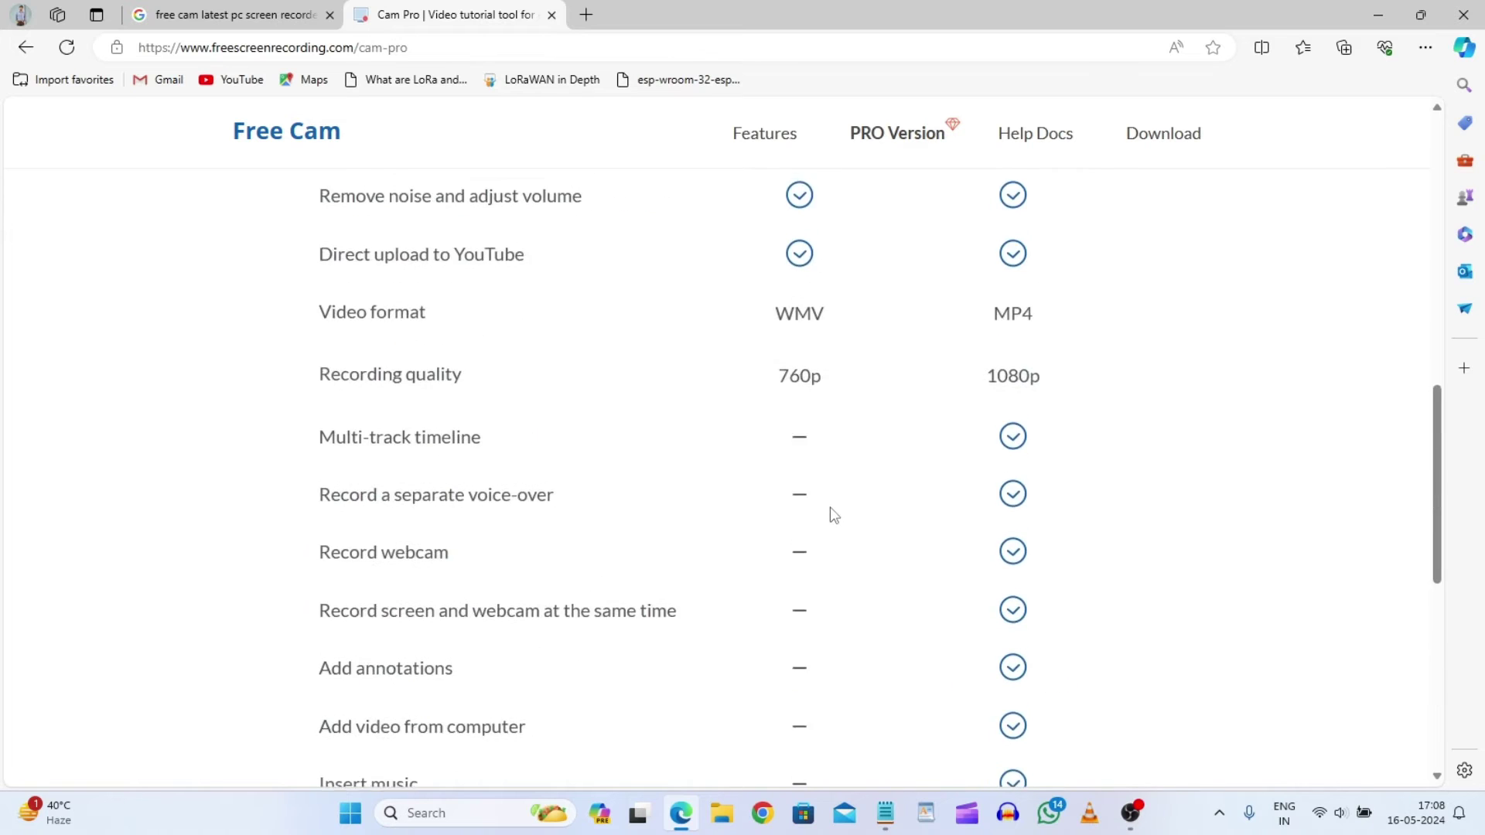
pyautogui.scroll(5, 829, 510)
pyautogui.scroll(3, 830, 507)
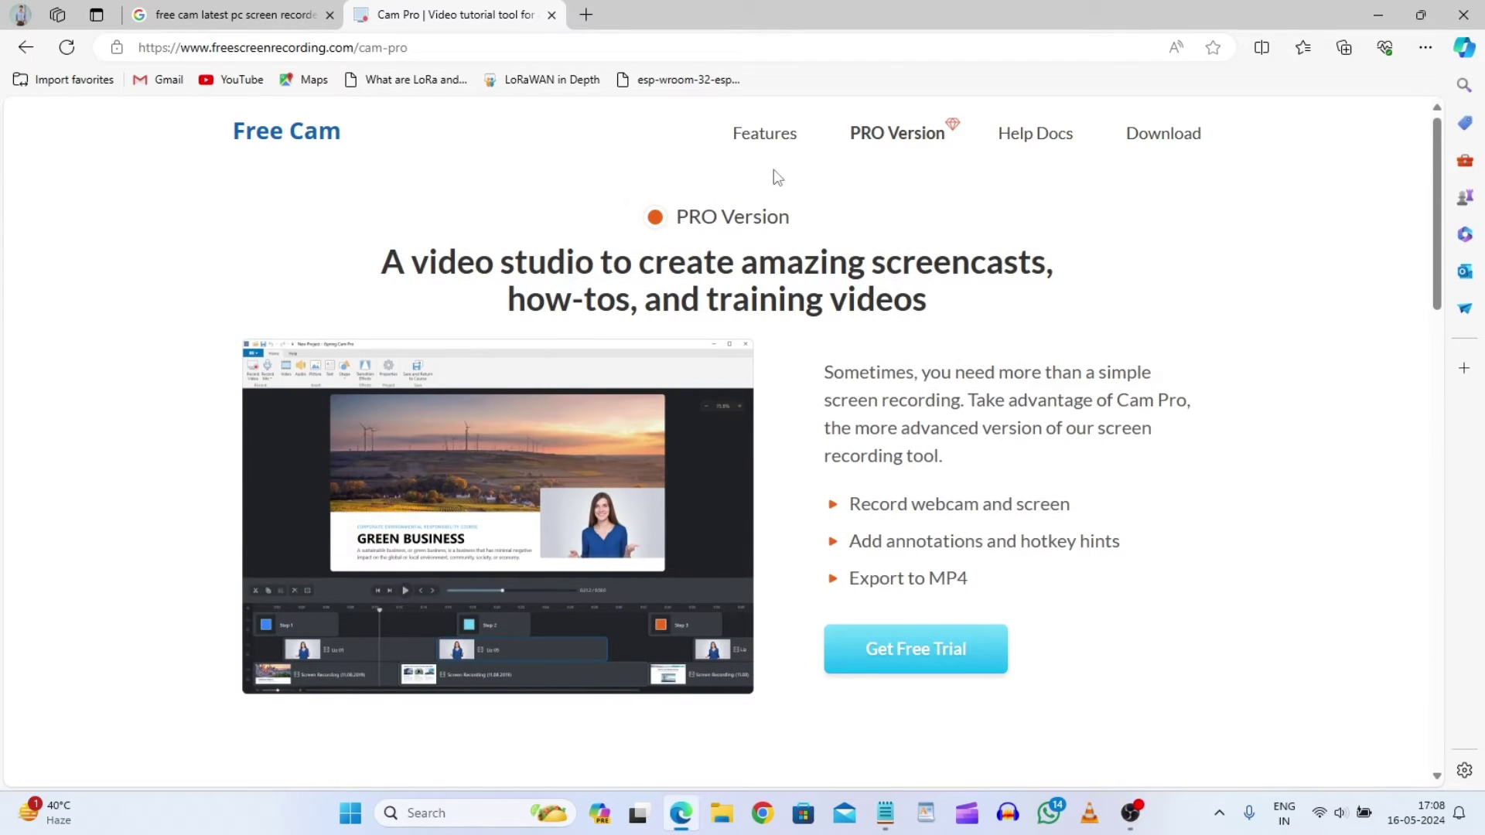
# Step: Go to Features, paste the email address and request the Free Cam download
pyautogui.click(777, 145)
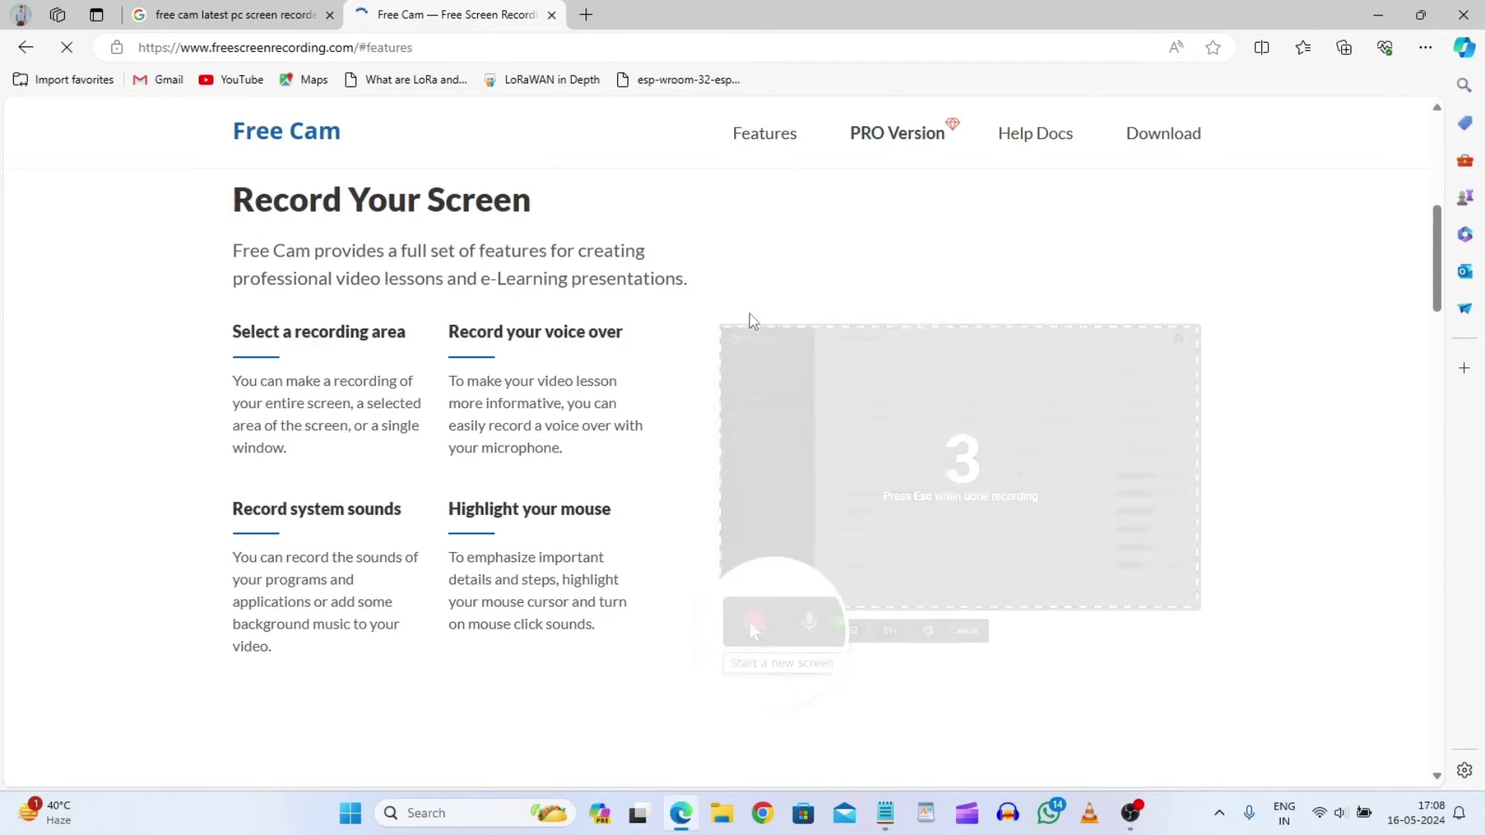
pyautogui.scroll(5, 696, 464)
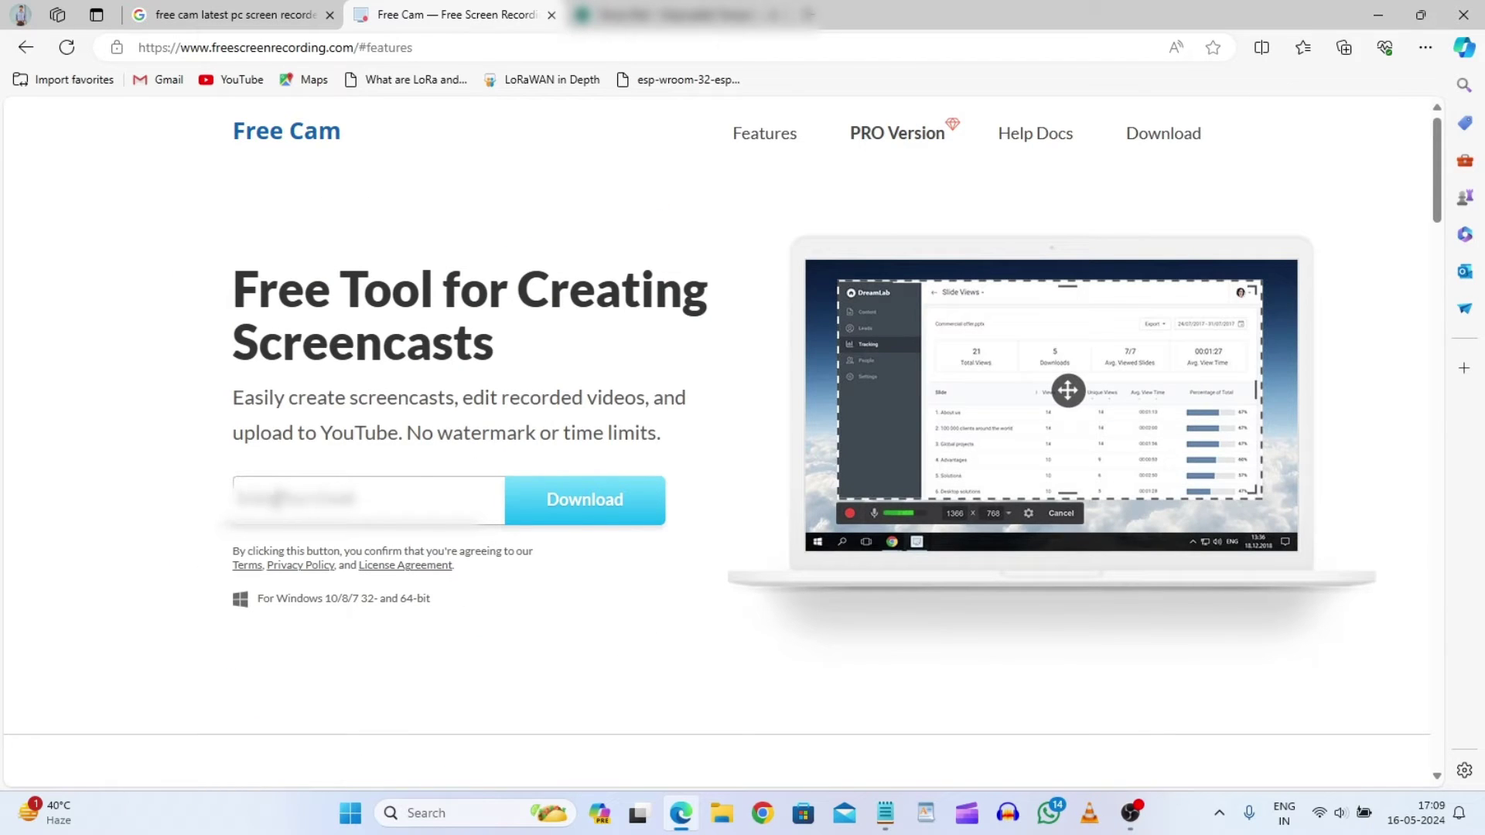
pyautogui.hotkey('ctrl', 'v')
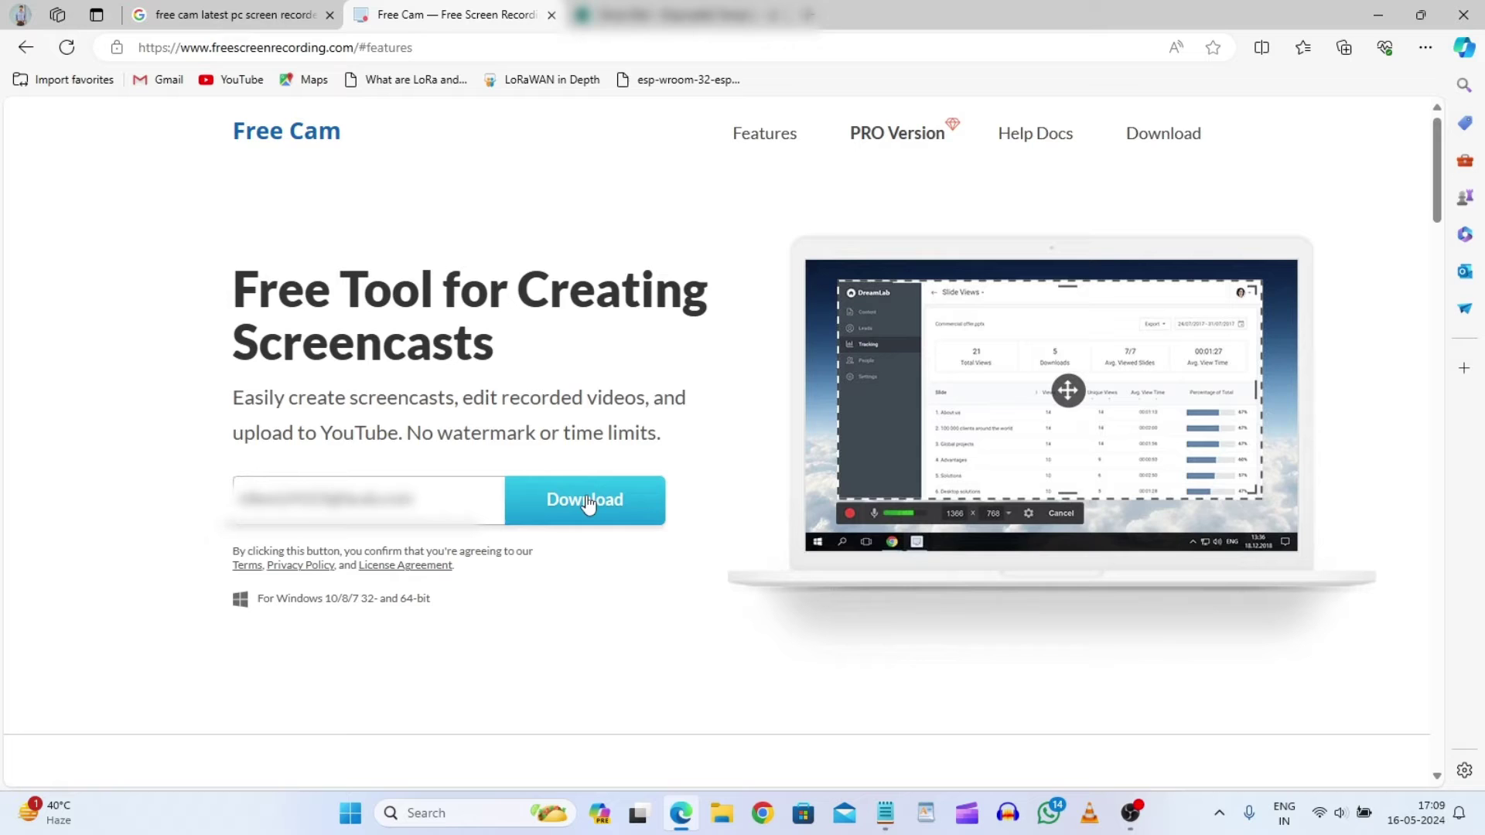
pyautogui.click(588, 503)
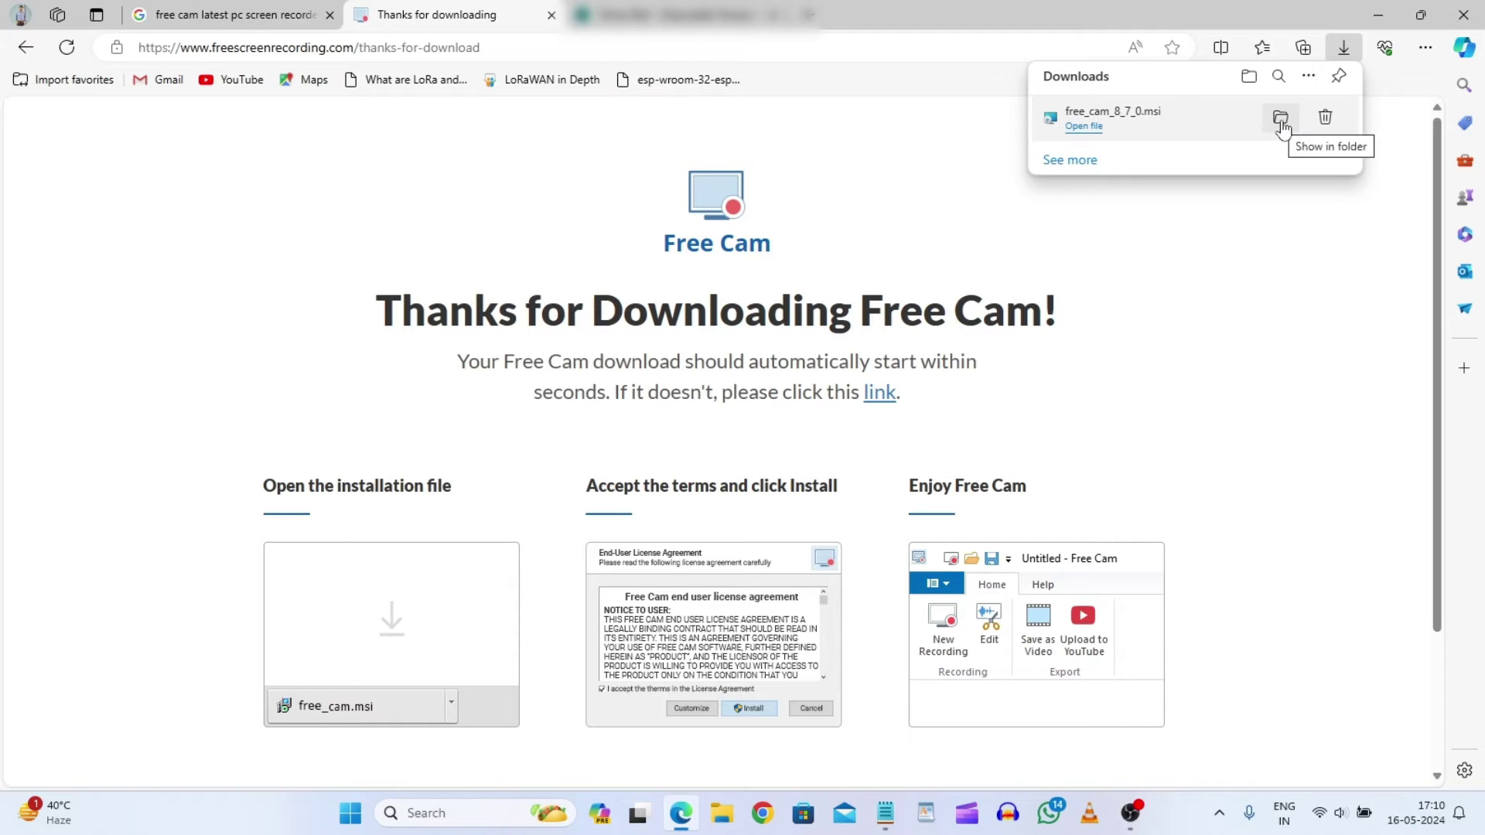
# Step: Run free_cam_8_7_0.msi, accept the license terms and install Free Cam 8
pyautogui.click(1157, 120)
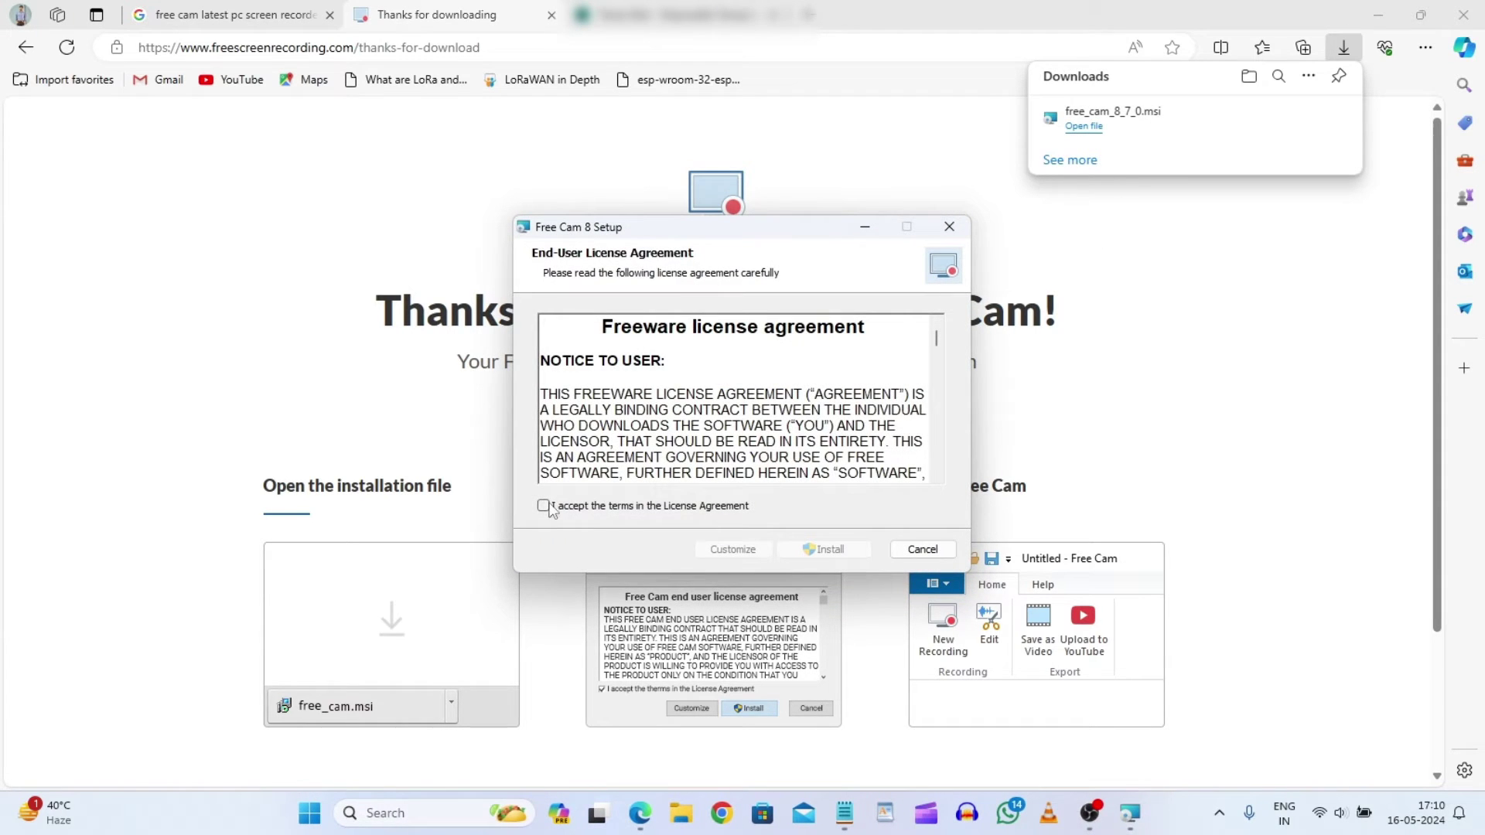
pyautogui.click(544, 508)
pyautogui.click(827, 550)
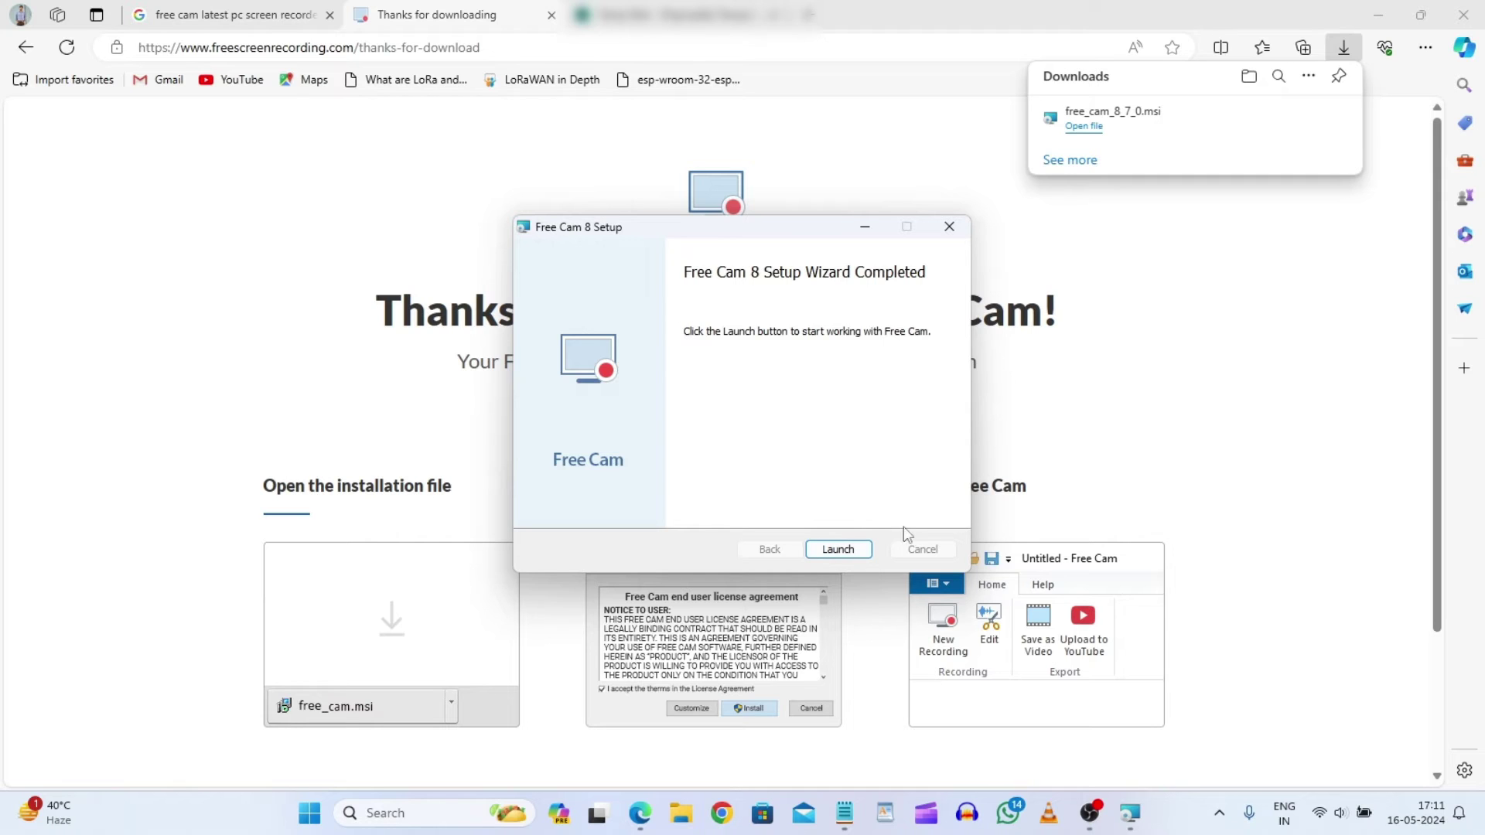
# Step: Launch Free Cam, try resizing the capture frame, cancel, and start a new 1276 × 718 recording
pyautogui.click(839, 550)
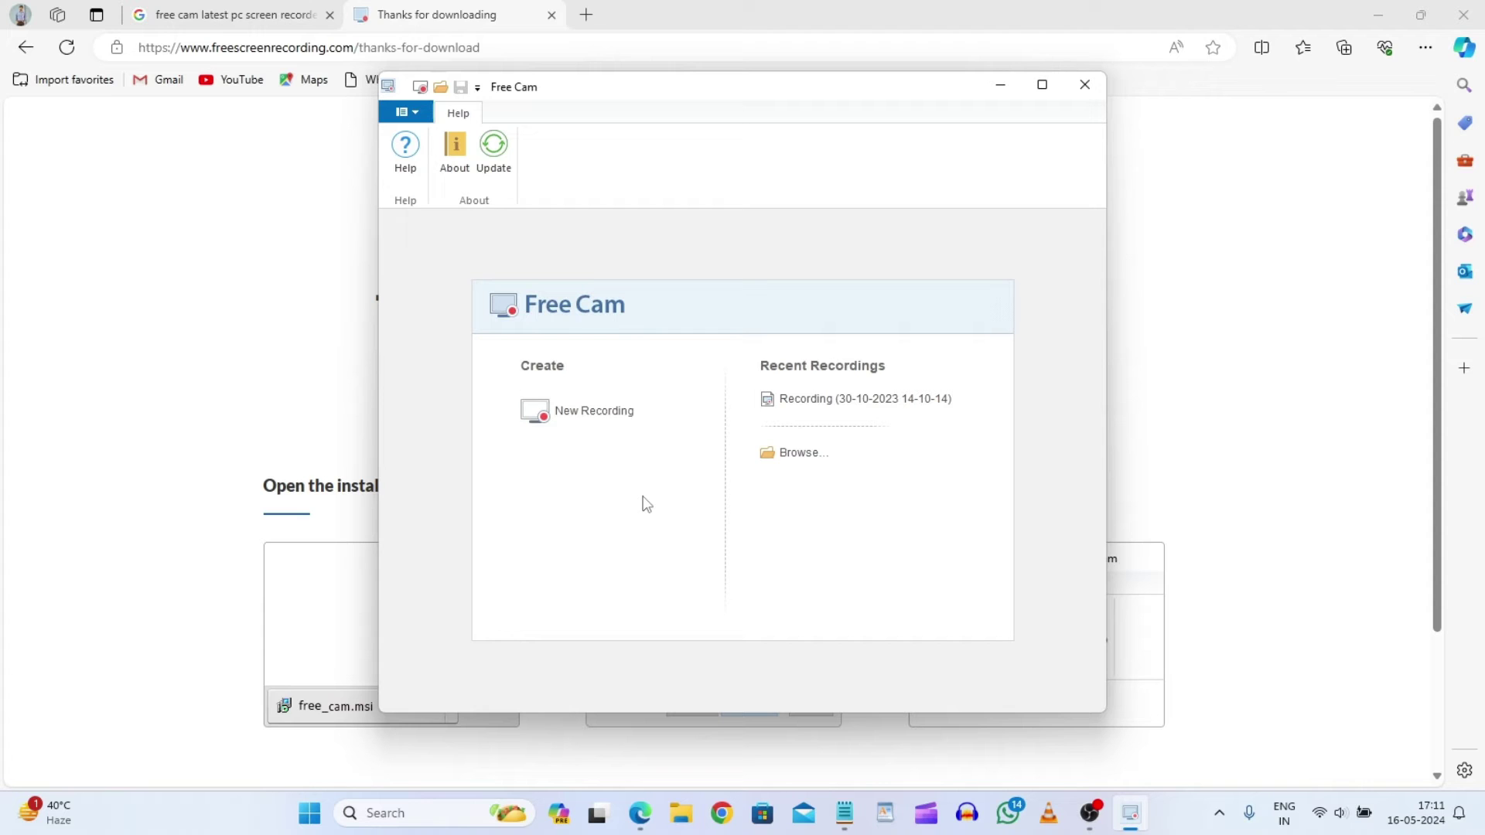
pyautogui.click(603, 417)
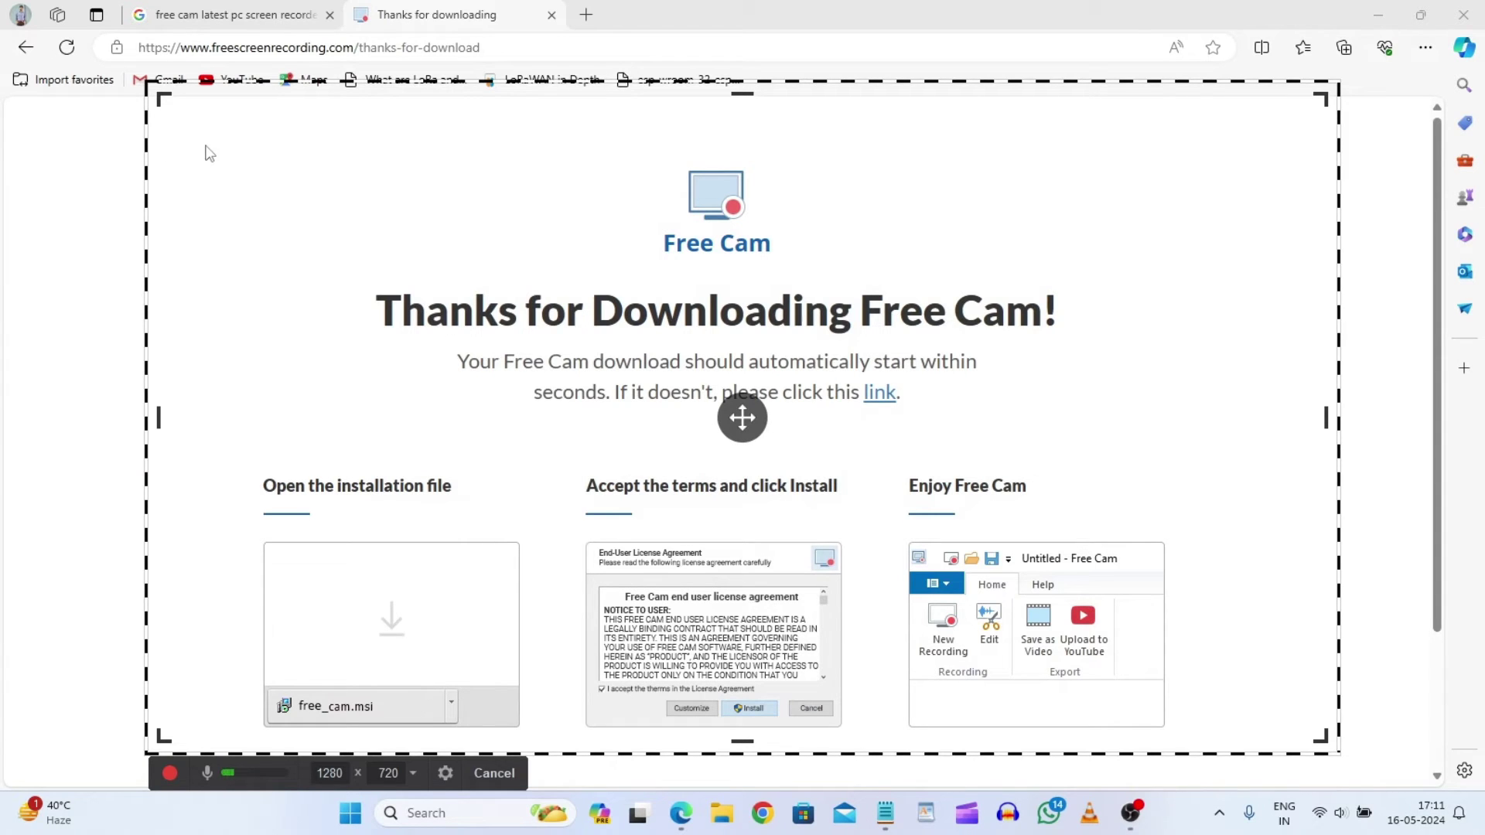
pyautogui.moveTo(160, 97)
pyautogui.mouseDown()
pyautogui.moveTo(93, 56)
pyautogui.moveTo(10, 47)
pyautogui.mouseUp()
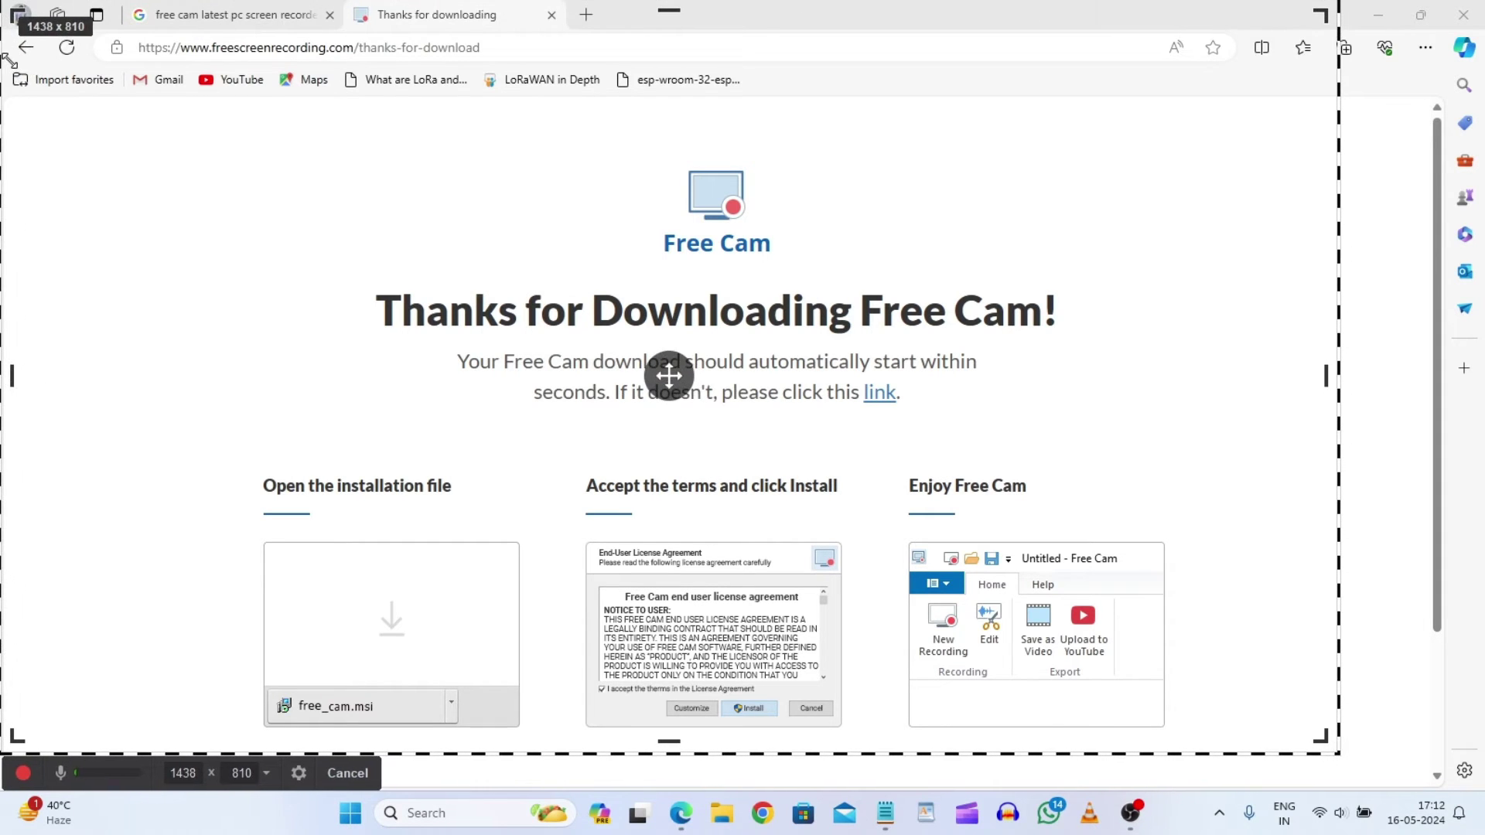
pyautogui.moveTo(10, 60)
pyautogui.mouseDown()
pyautogui.moveTo(212, 175)
pyautogui.moveTo(151, 87)
pyautogui.mouseUp()
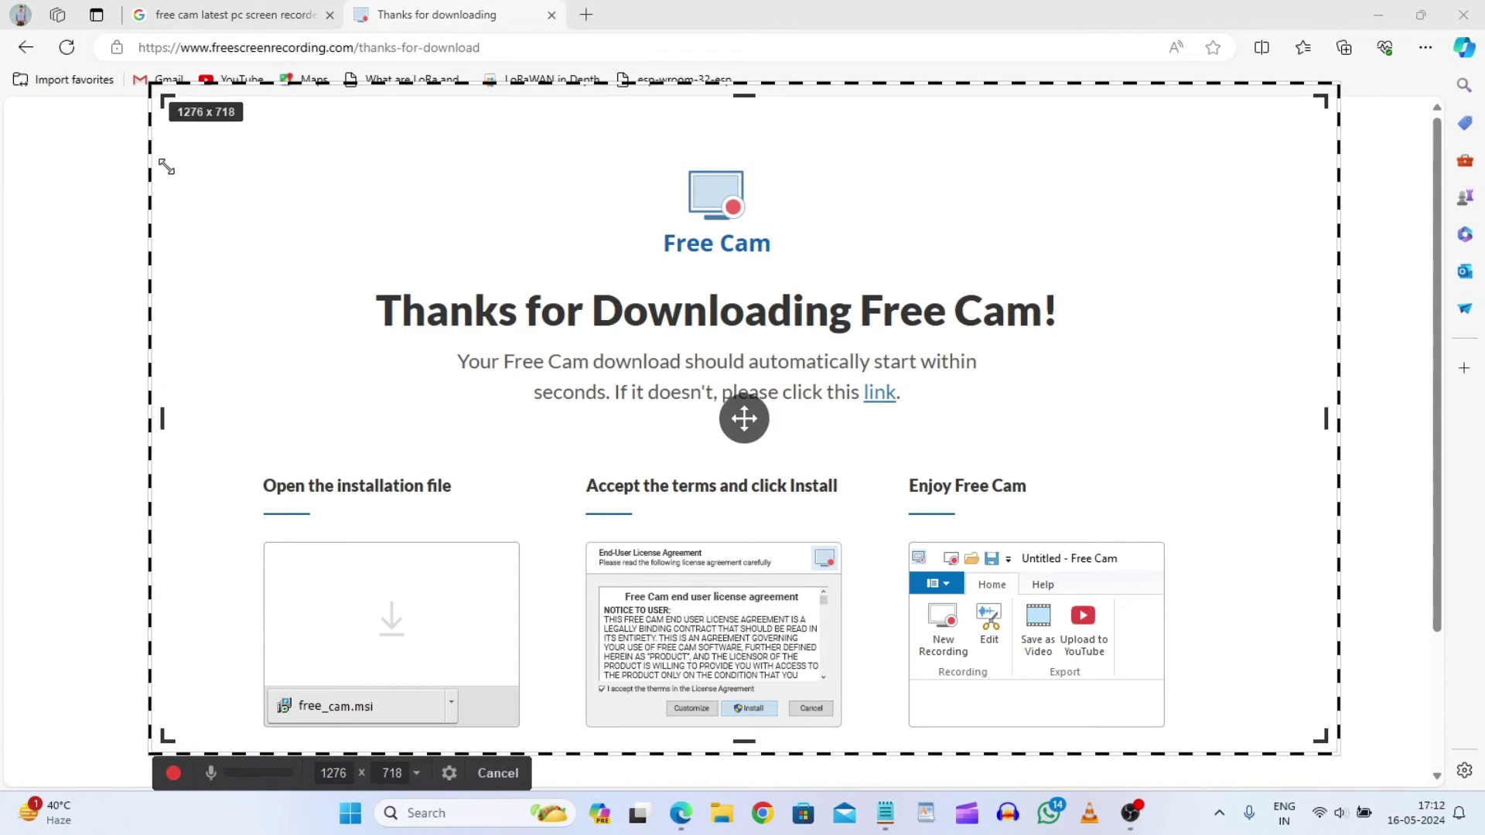
pyautogui.click(511, 769)
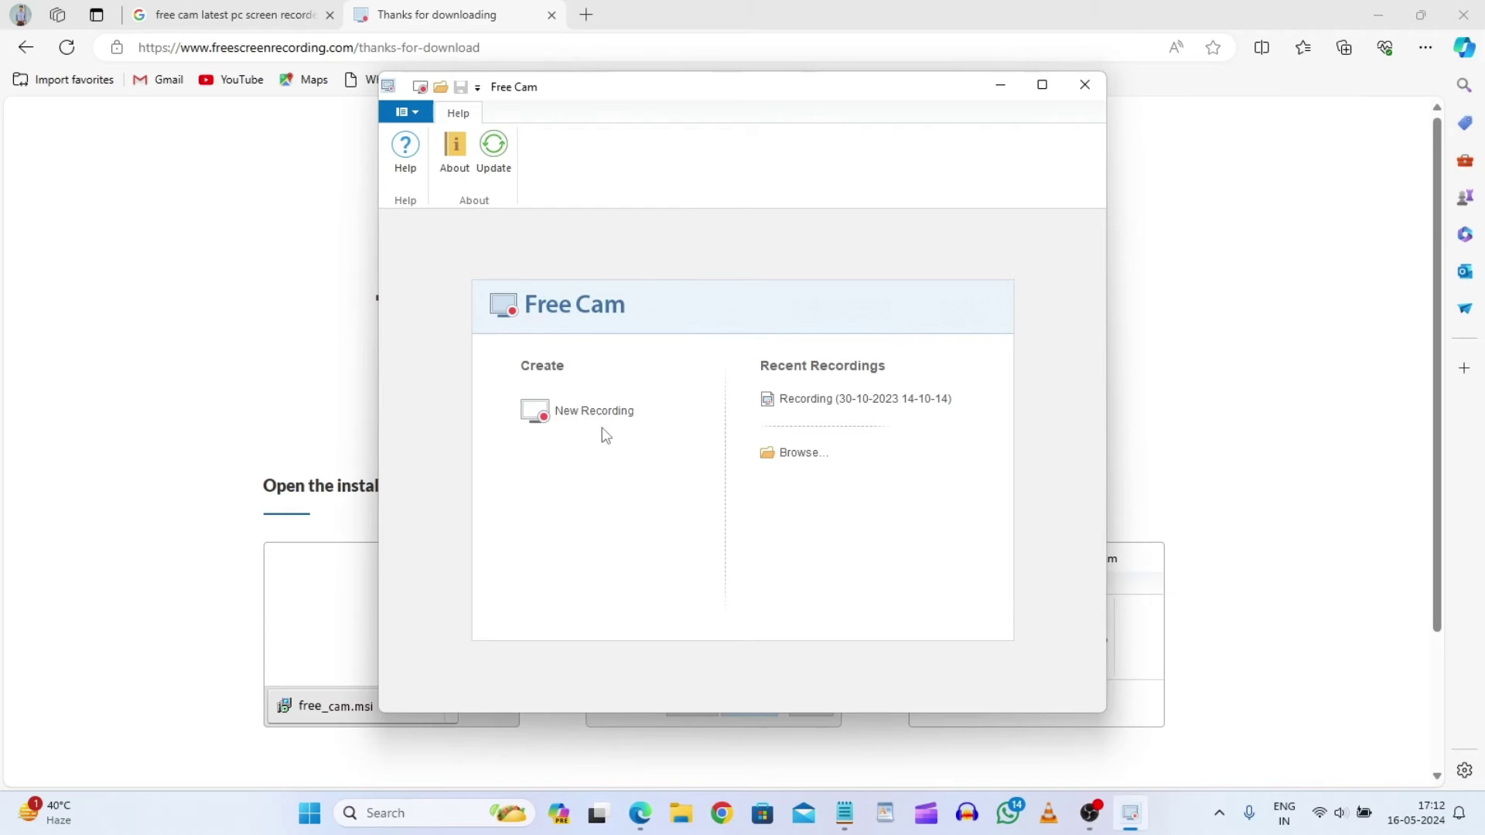
pyautogui.click(594, 414)
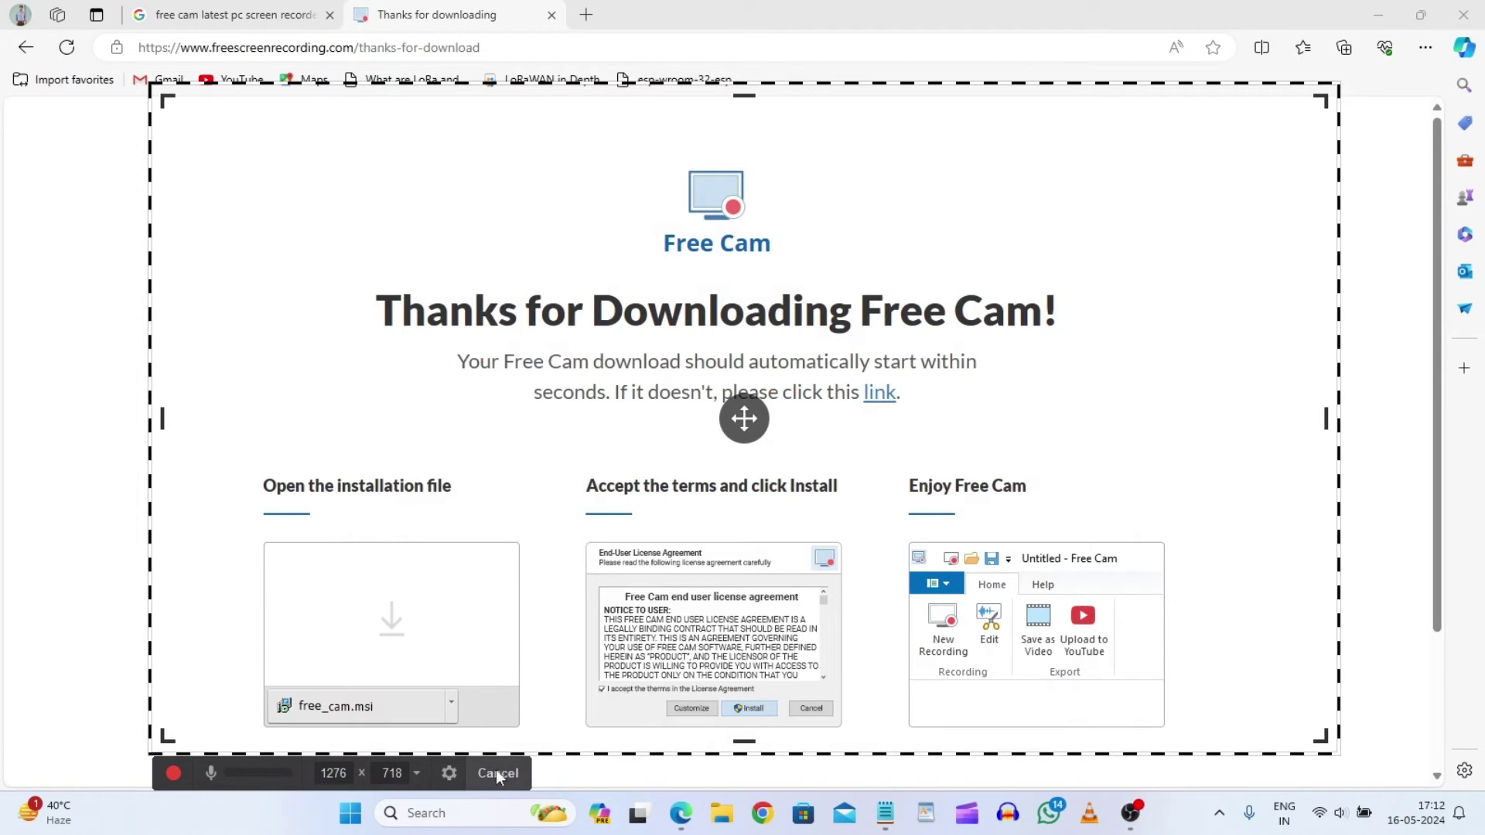
pyautogui.click(449, 775)
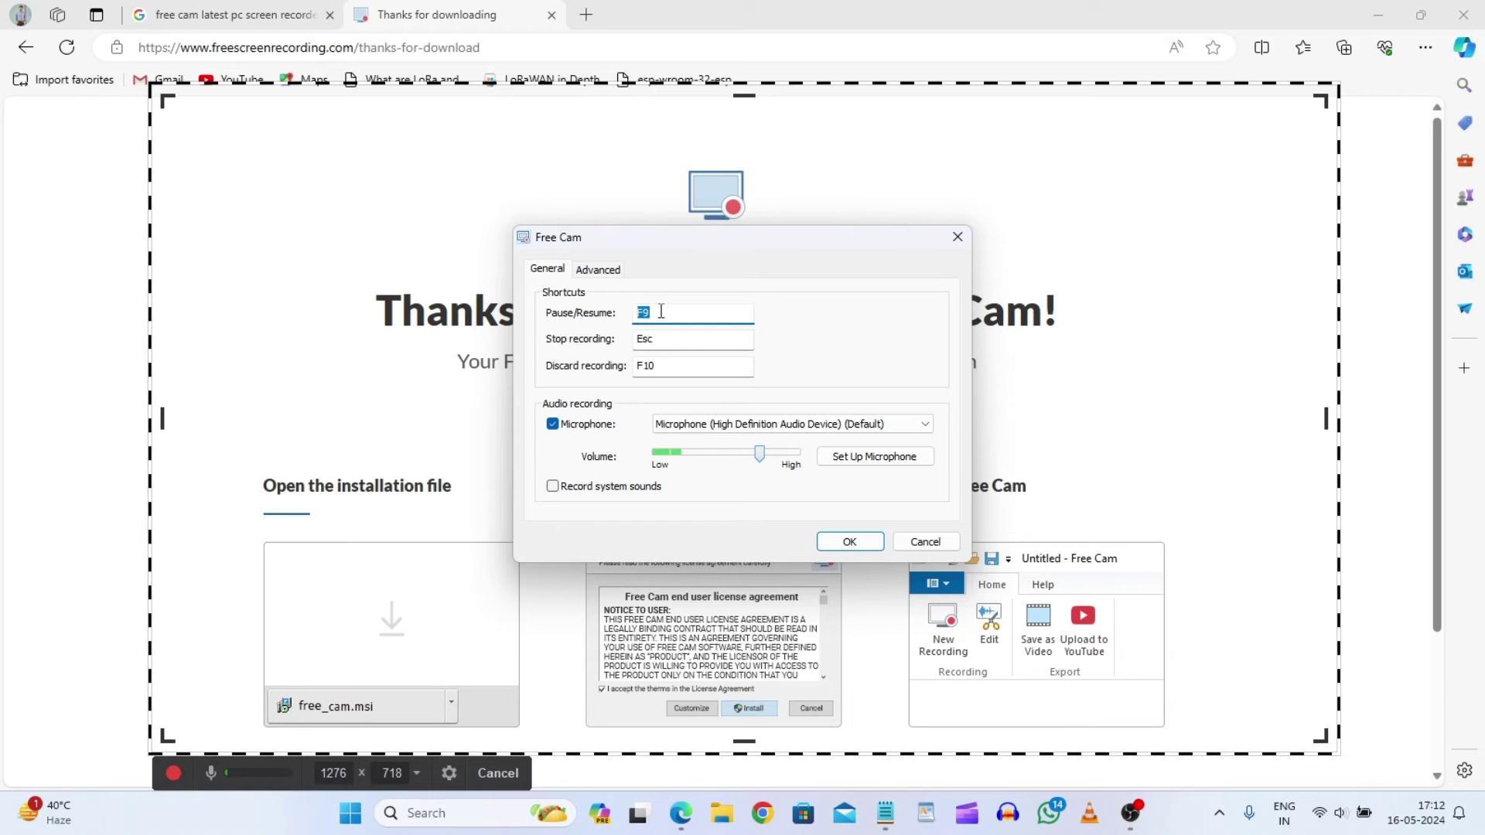
pyautogui.press('F6')
pyautogui.click(653, 341)
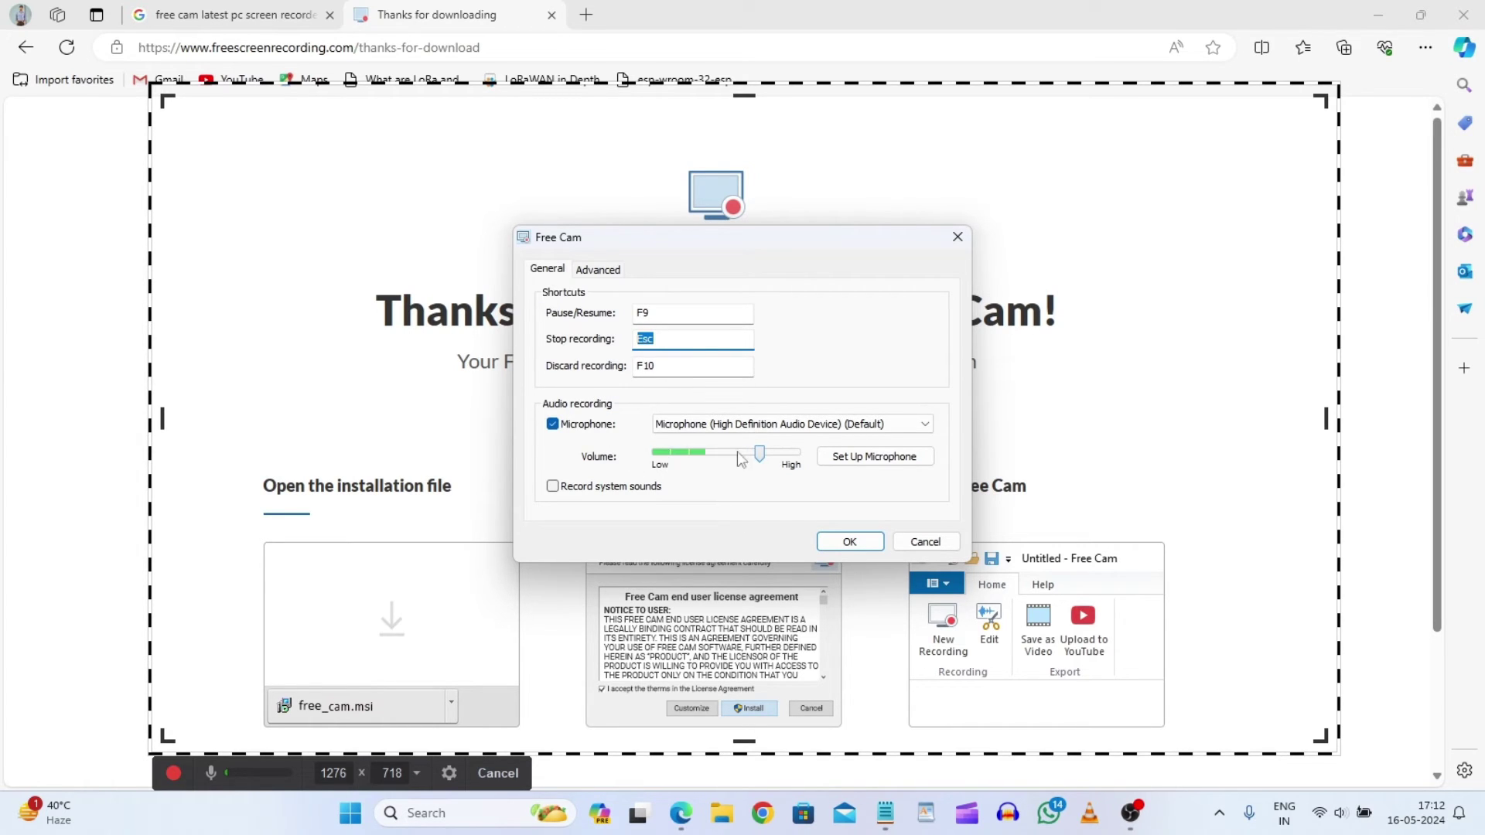
pyautogui.click(871, 425)
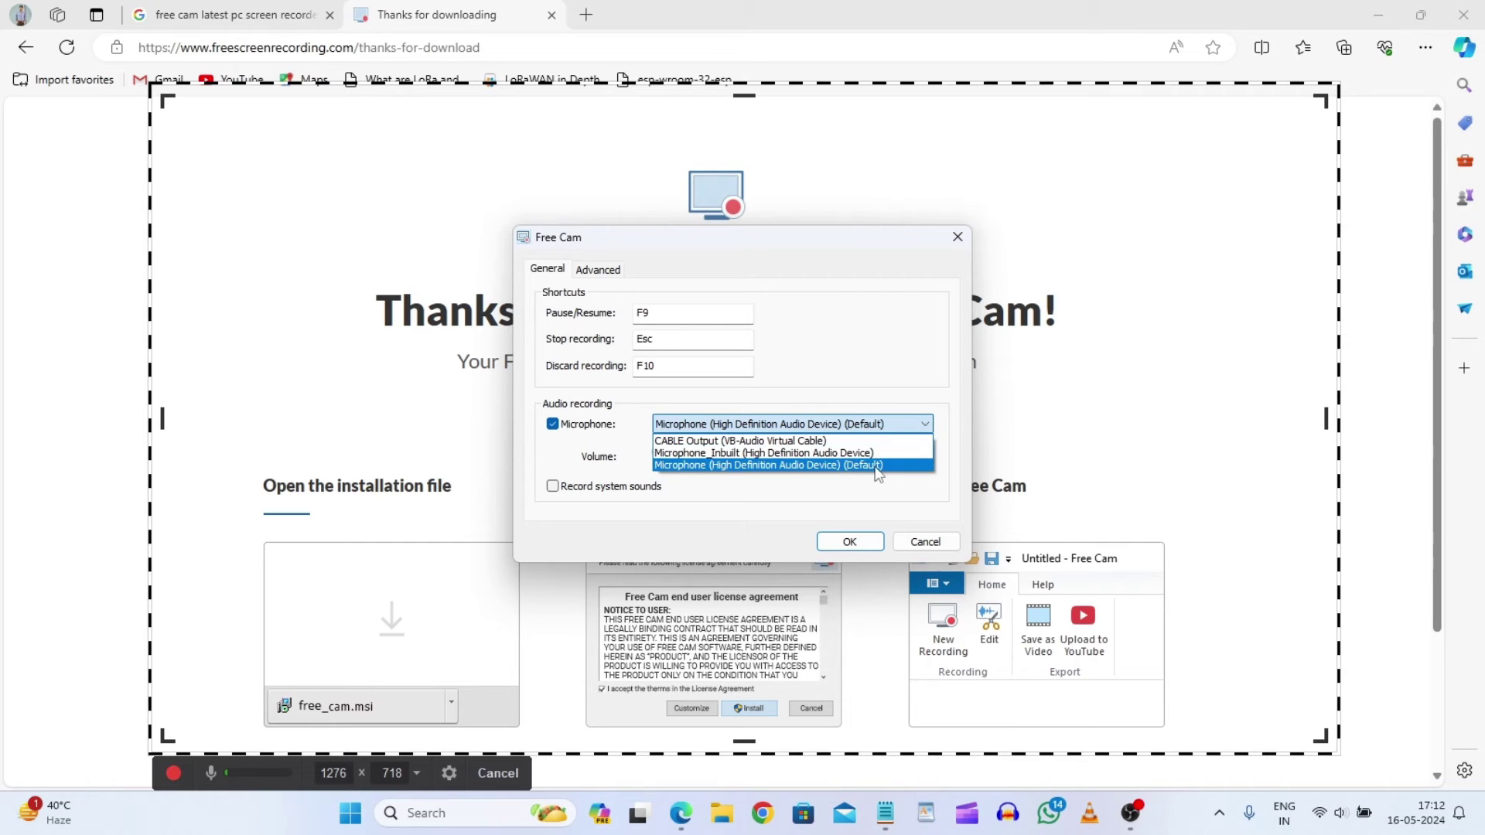
pyautogui.click(879, 465)
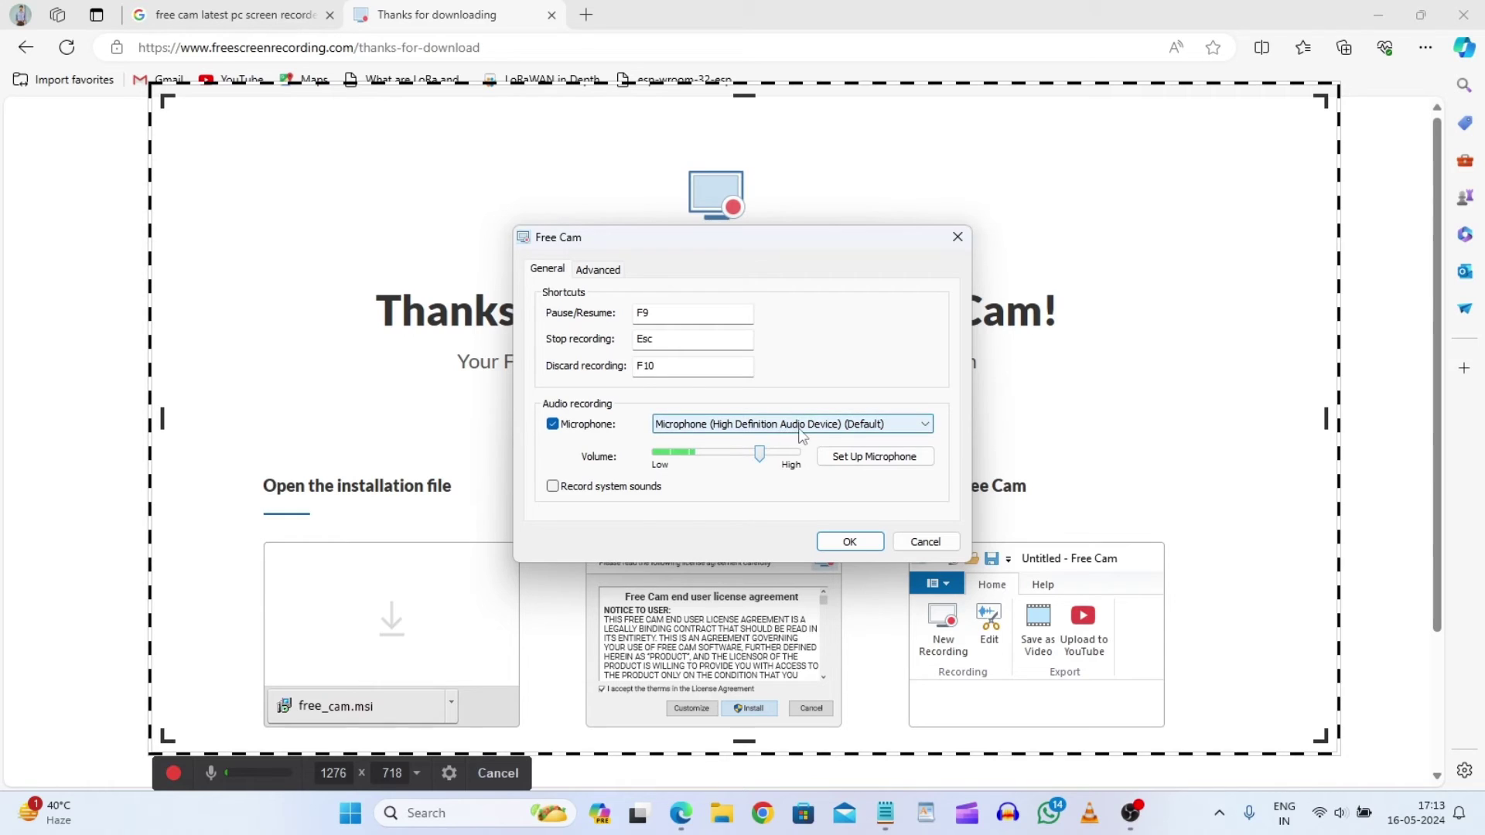
pyautogui.click(895, 421)
pyautogui.click(755, 448)
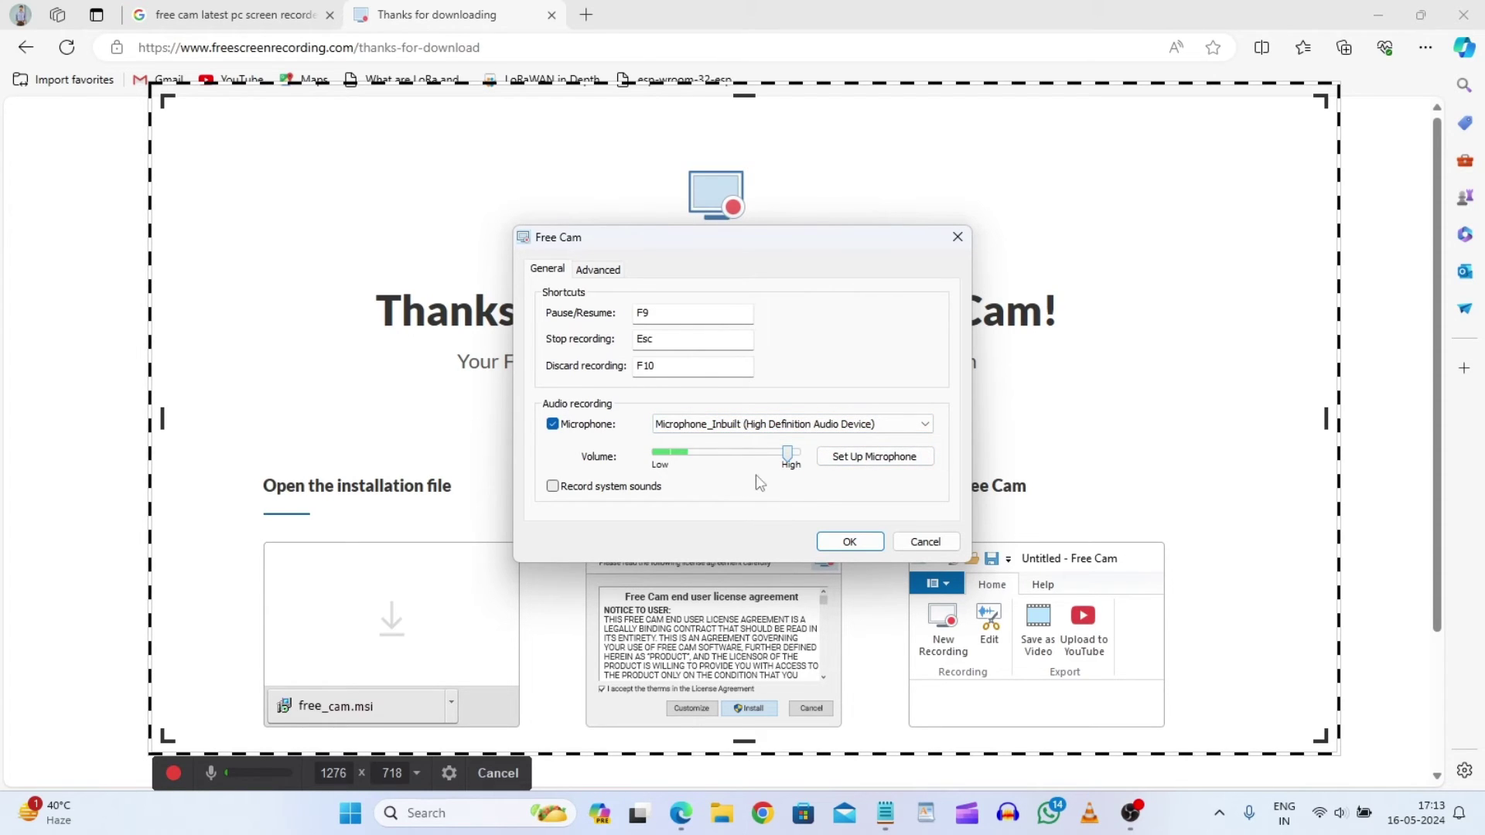
pyautogui.click(871, 428)
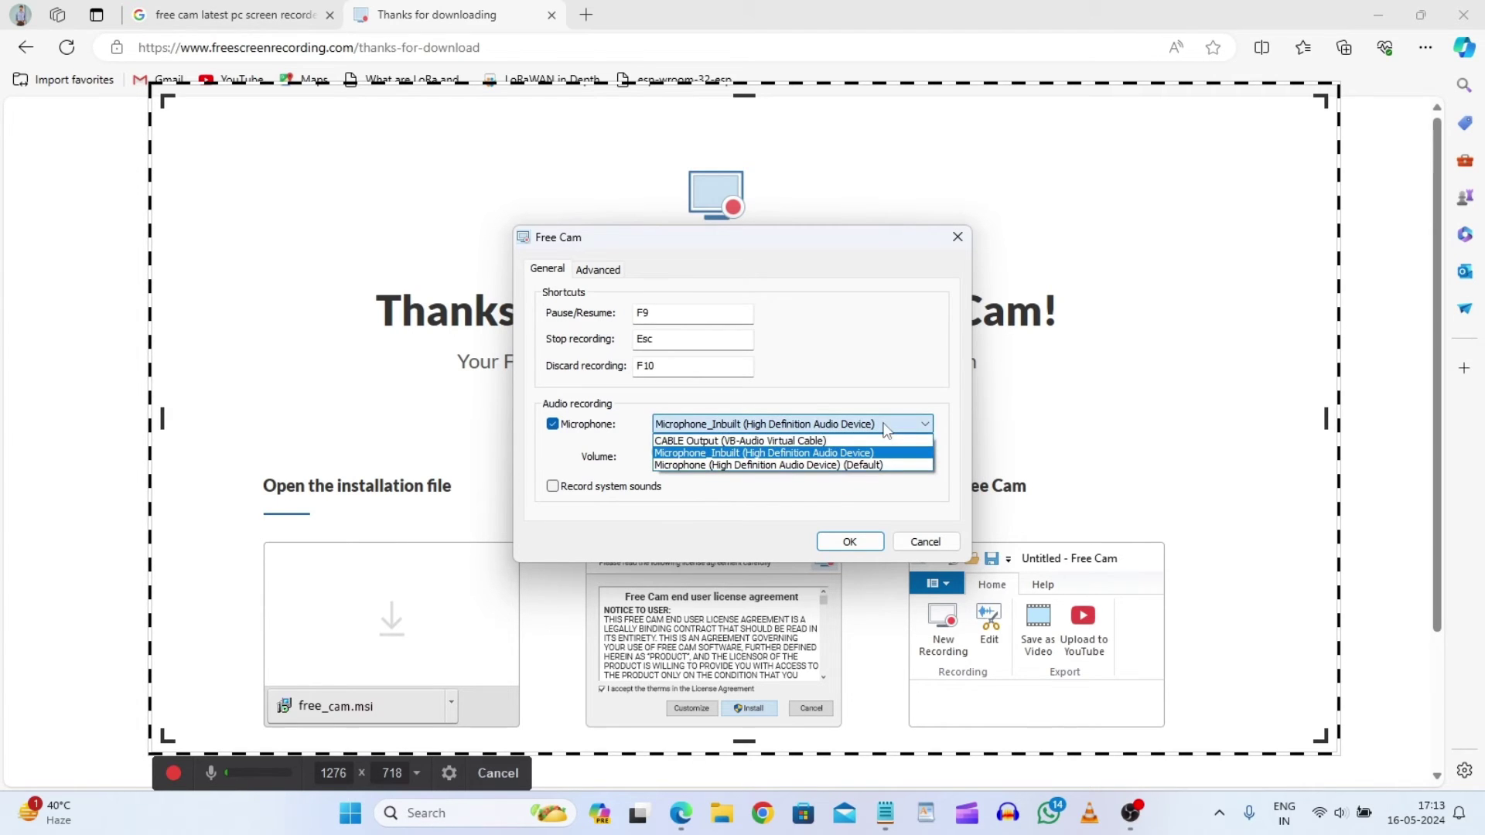
pyautogui.click(843, 466)
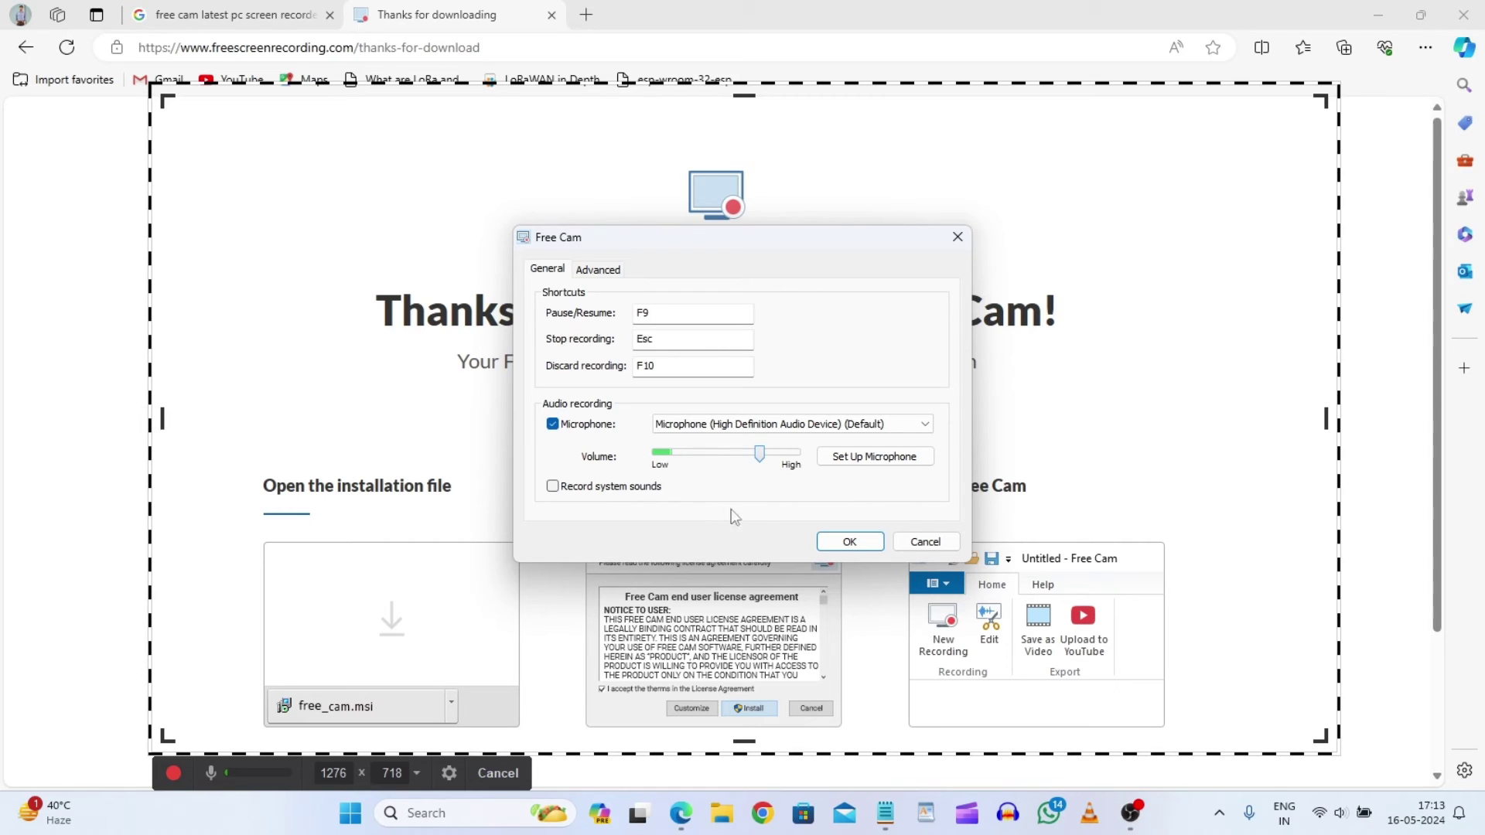
# Step: Accept the settings, record the download page for 16 seconds, pause and finish to the preview
pyautogui.click(864, 546)
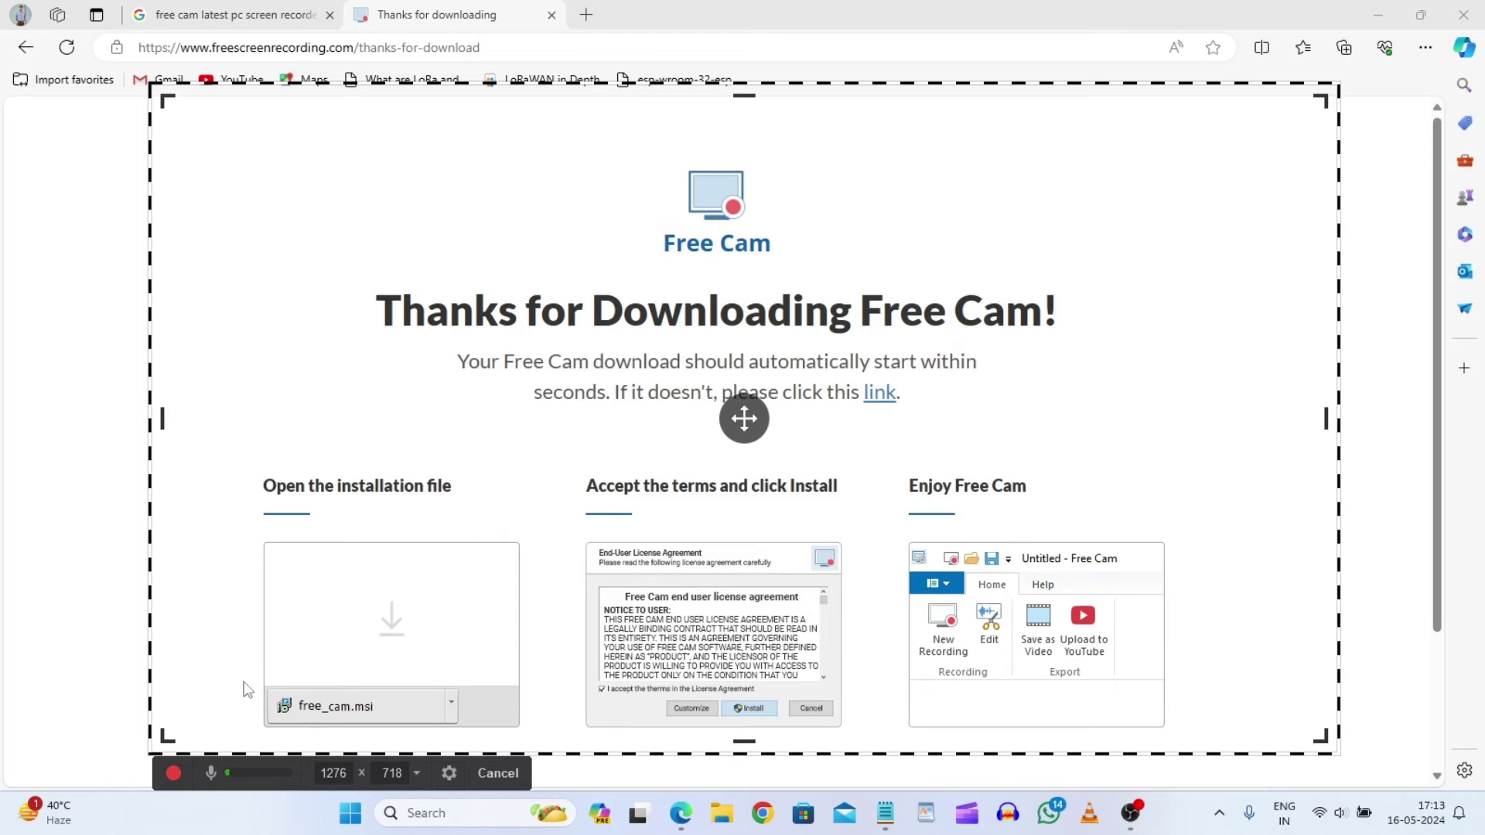
pyautogui.click(173, 770)
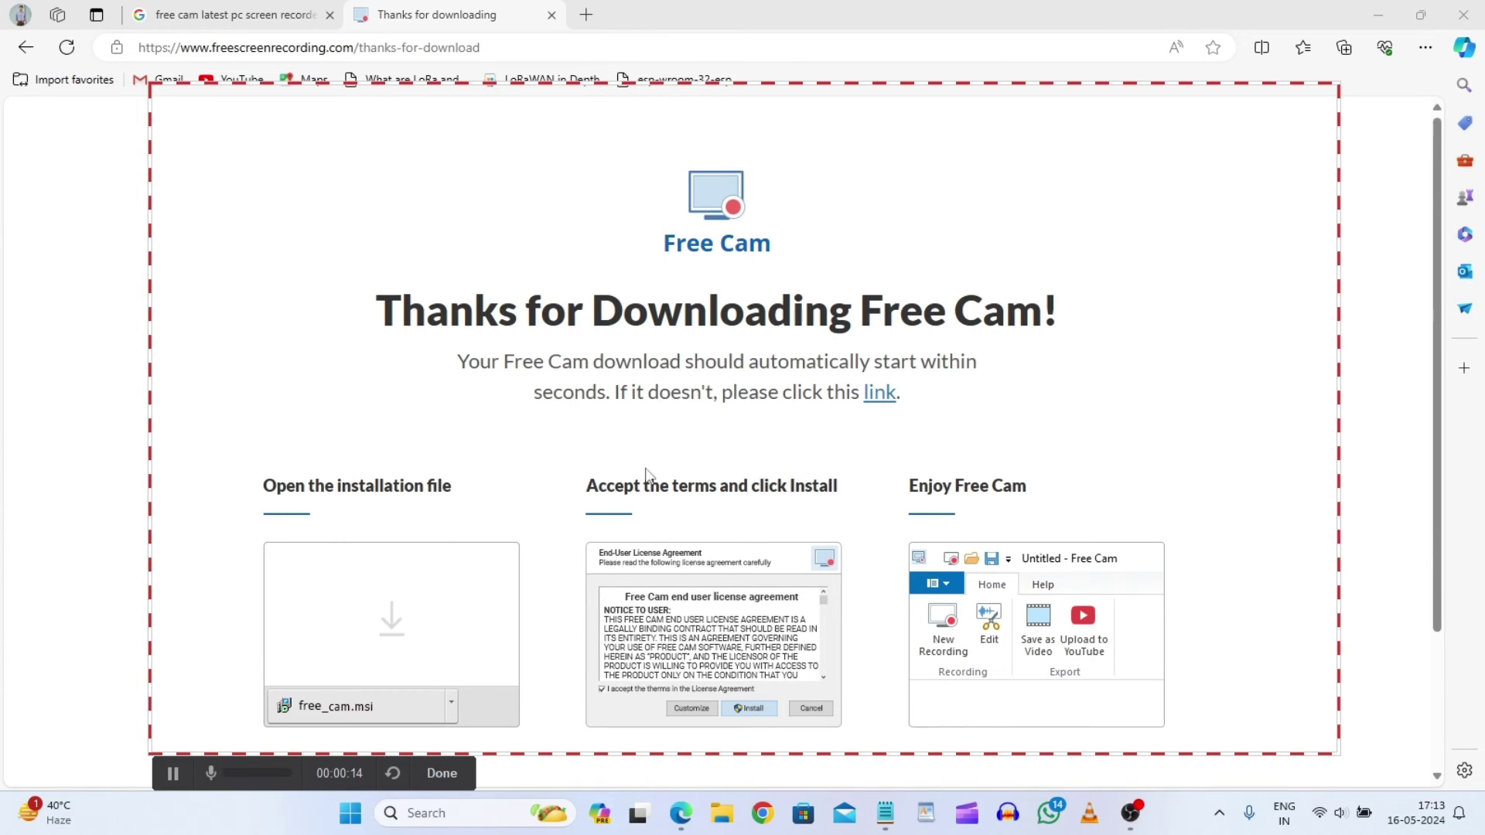
pyautogui.click(173, 773)
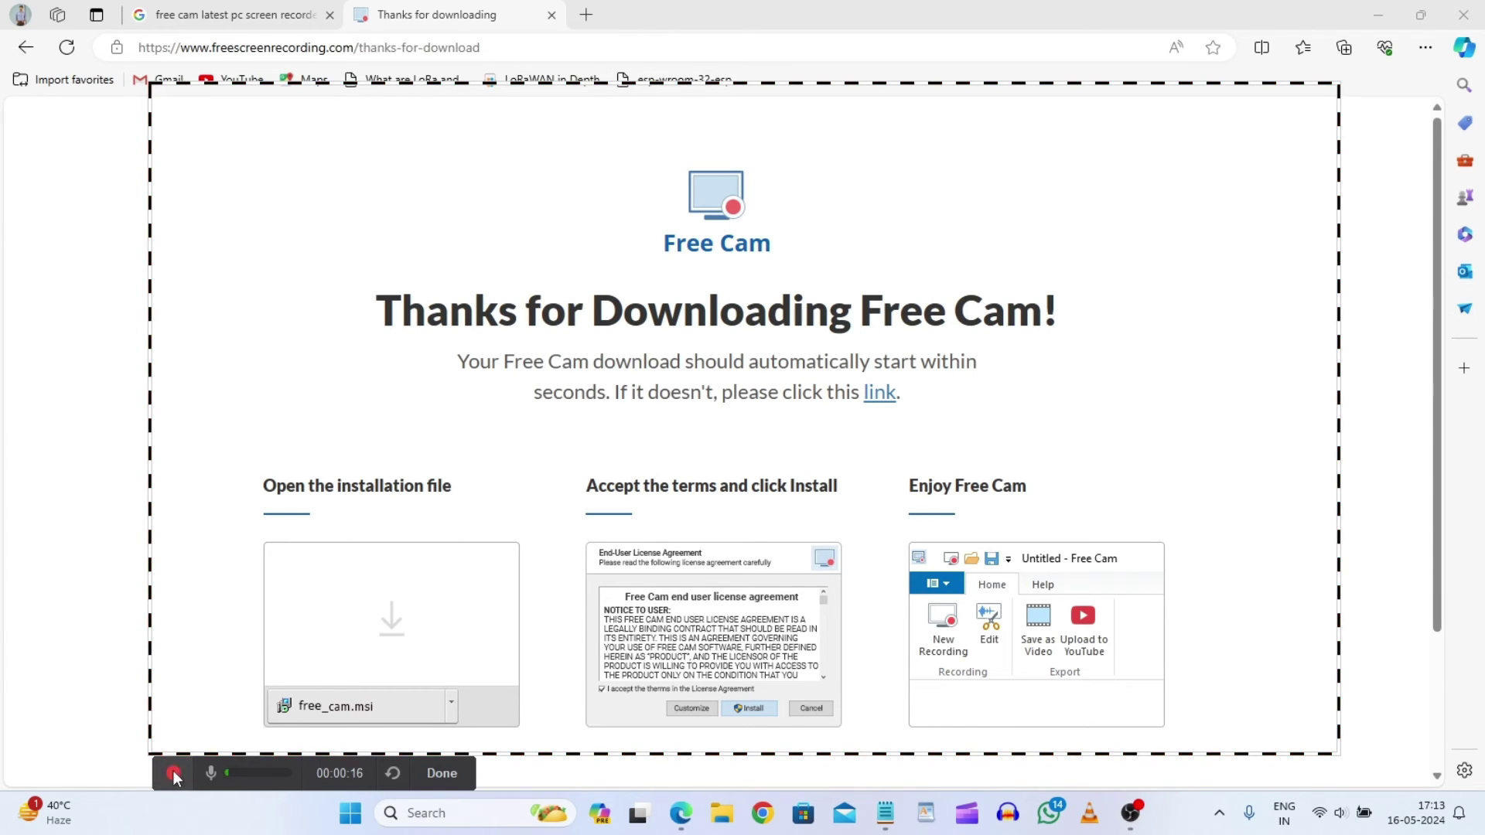
pyautogui.click(448, 770)
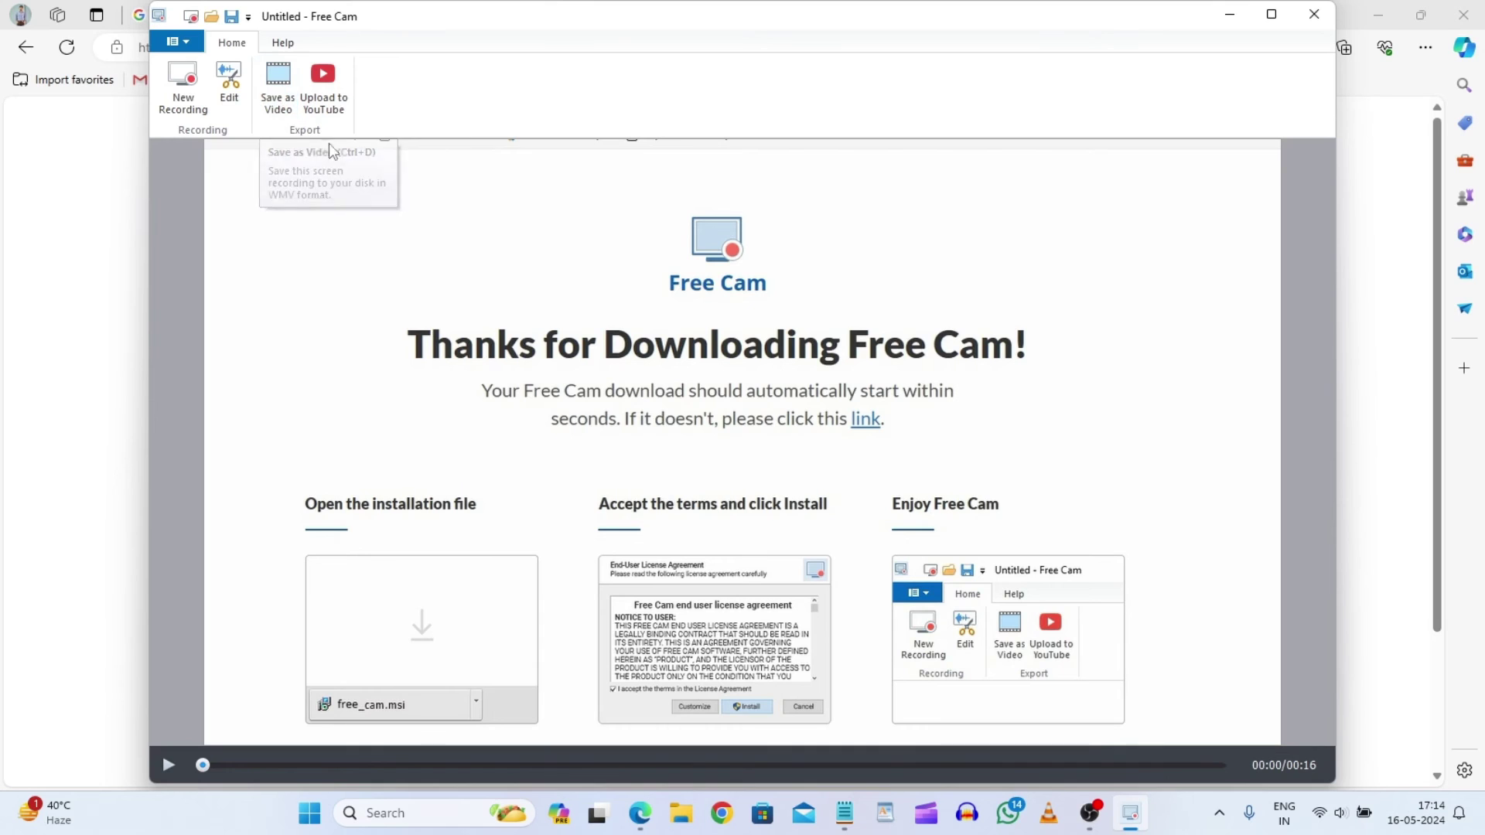
# Step: In the editor, sample noise from 00:06.69 to 00:09.13 and remove it across the recording
pyautogui.click(236, 92)
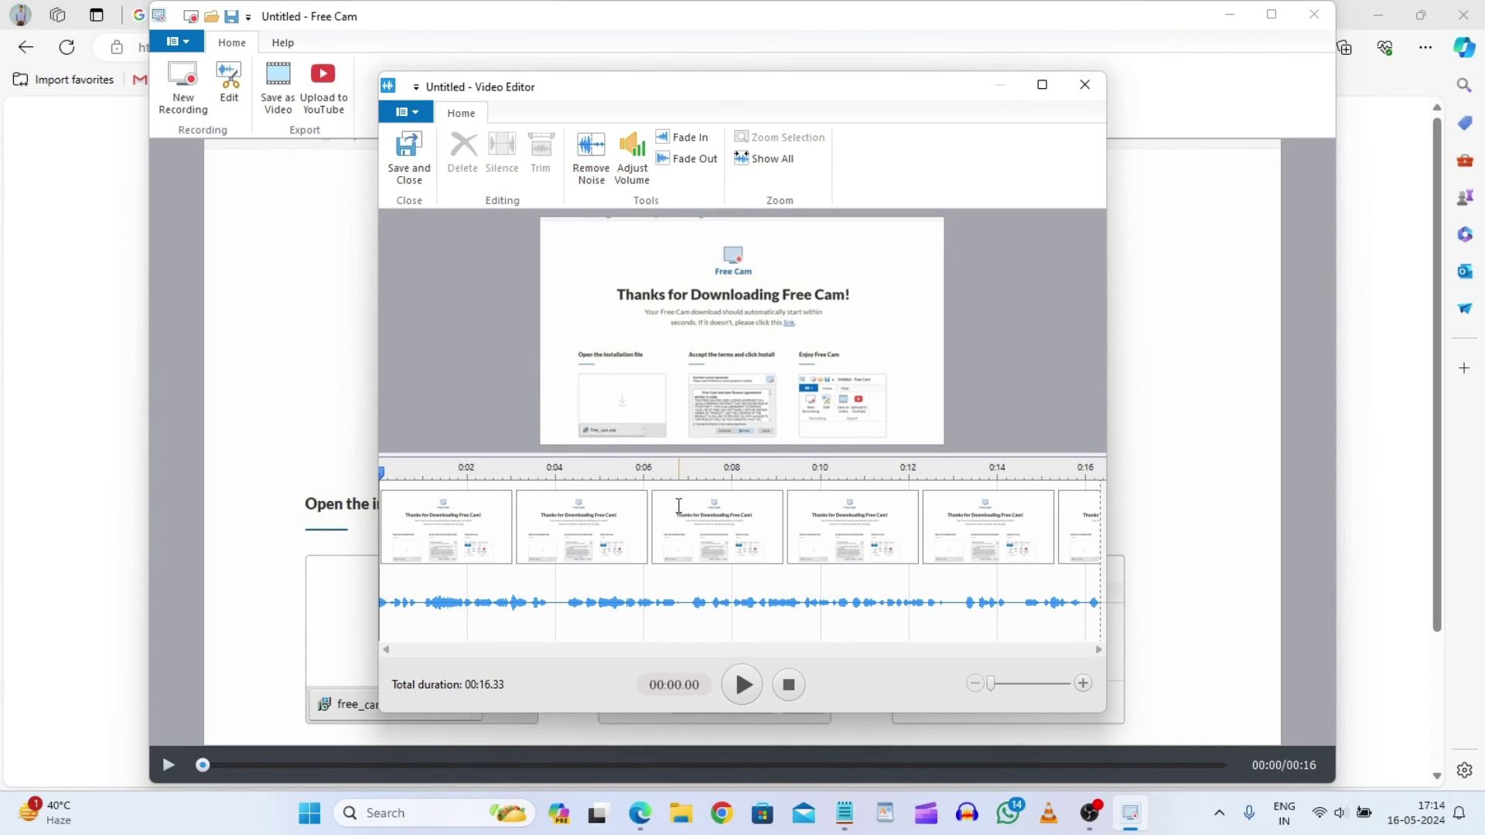
pyautogui.moveTo(677, 507); pyautogui.dragTo(784, 505)
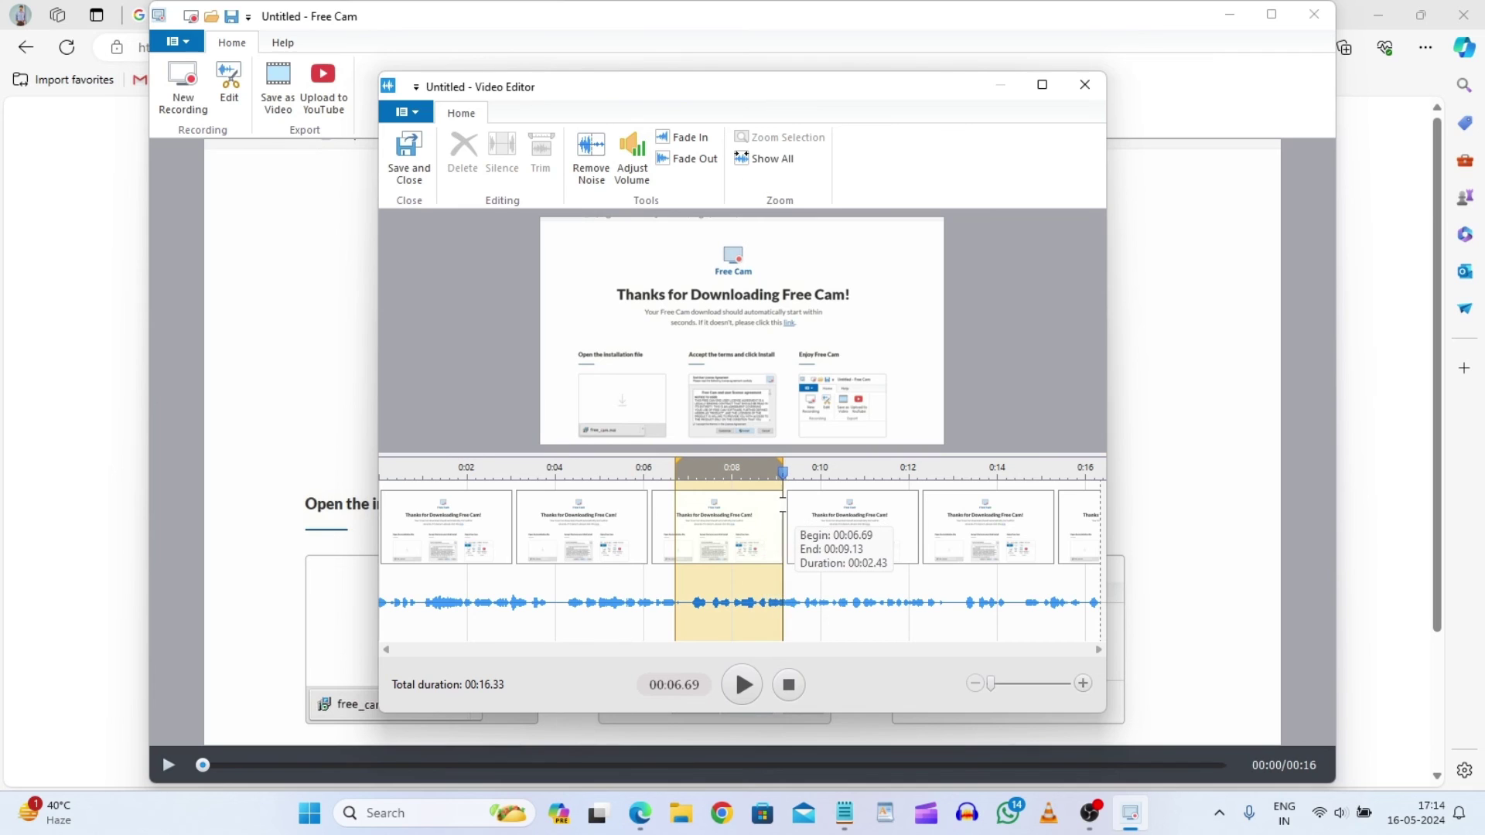
pyautogui.click(591, 164)
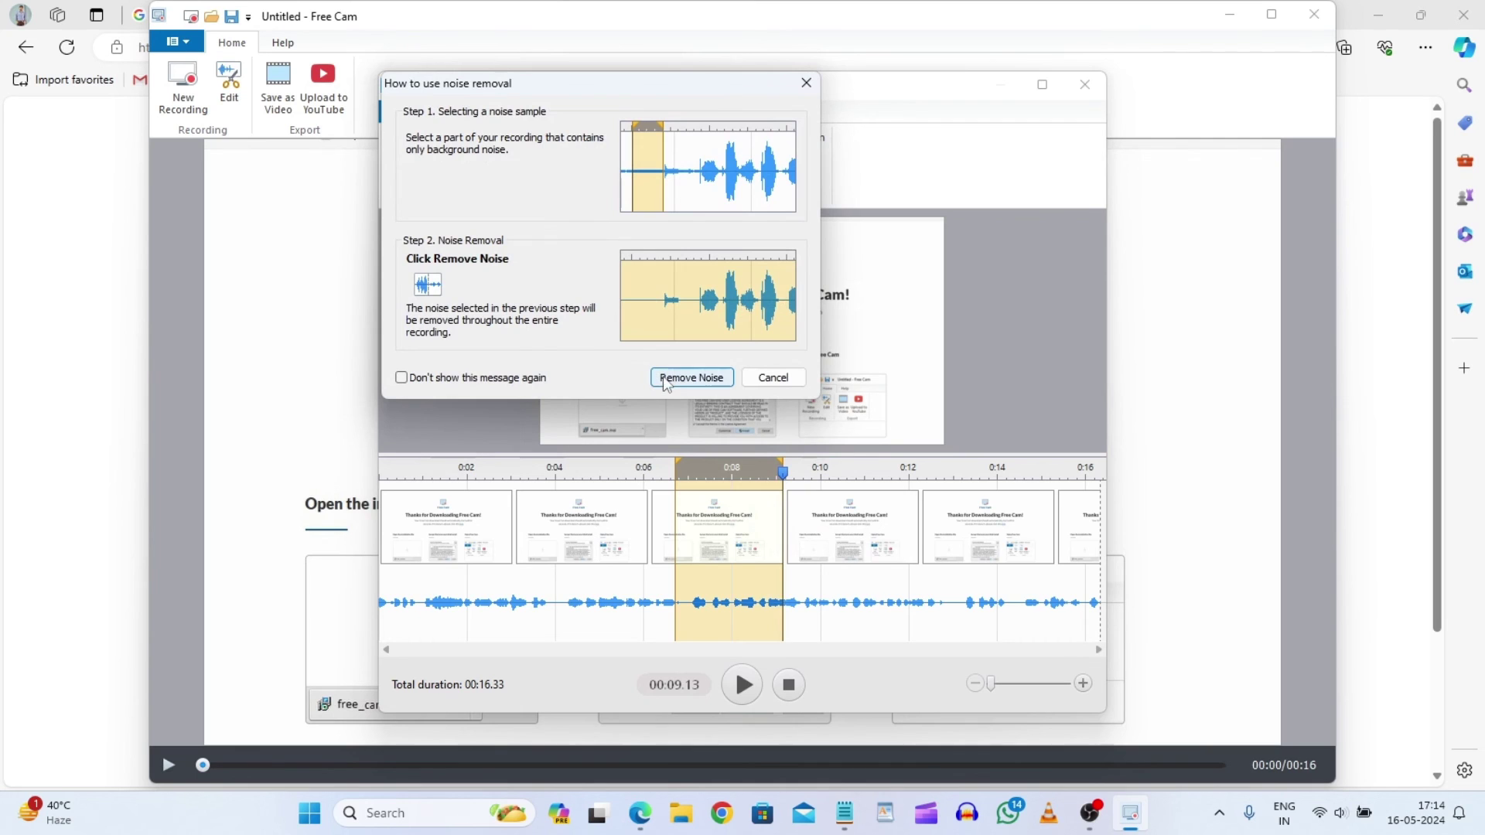
pyautogui.click(691, 384)
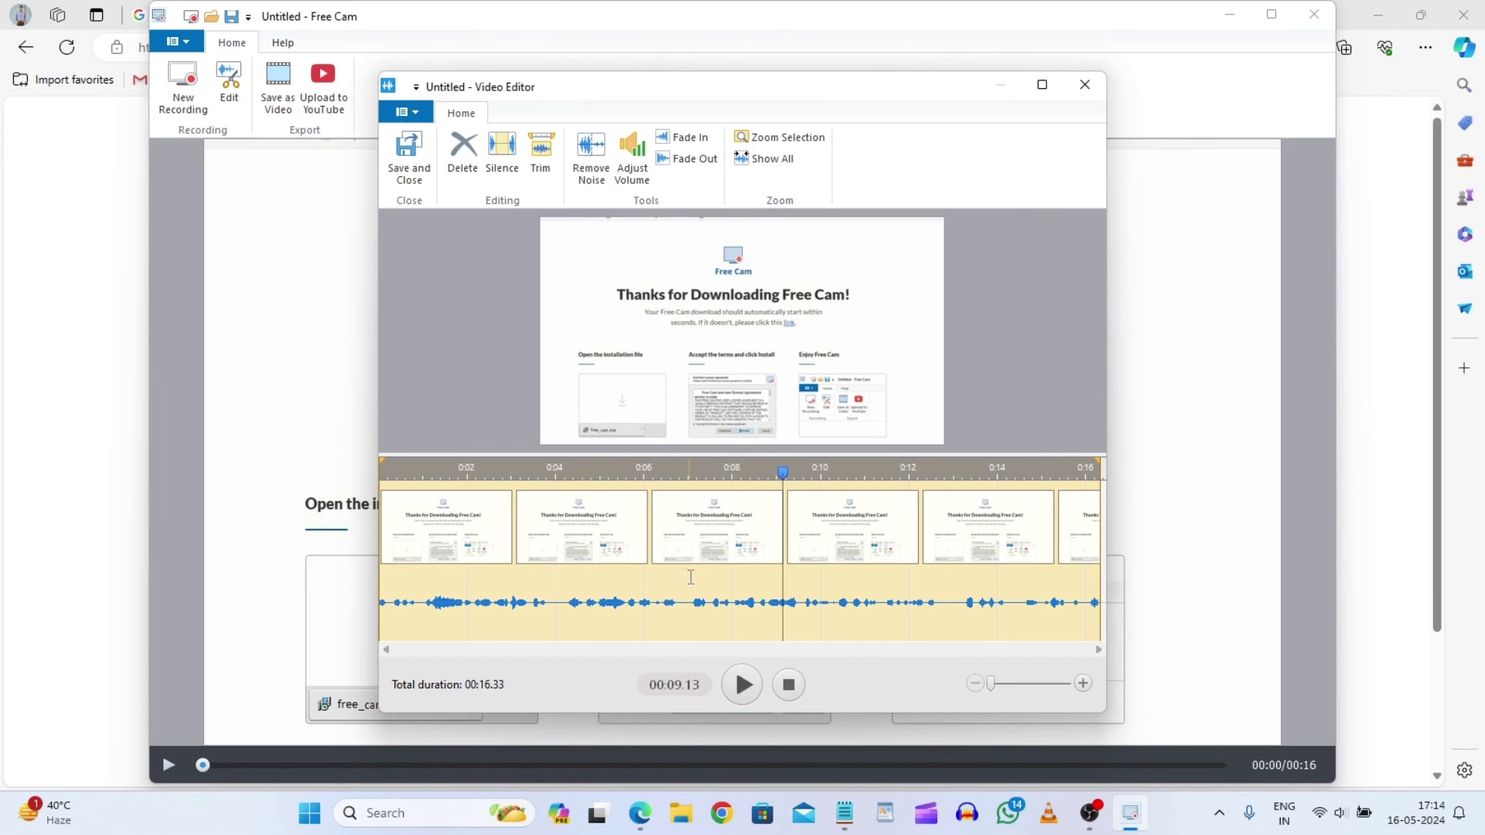
# Step: Play back the cleaned audio briefly, close the editor and keep the changes
pyautogui.click(745, 686)
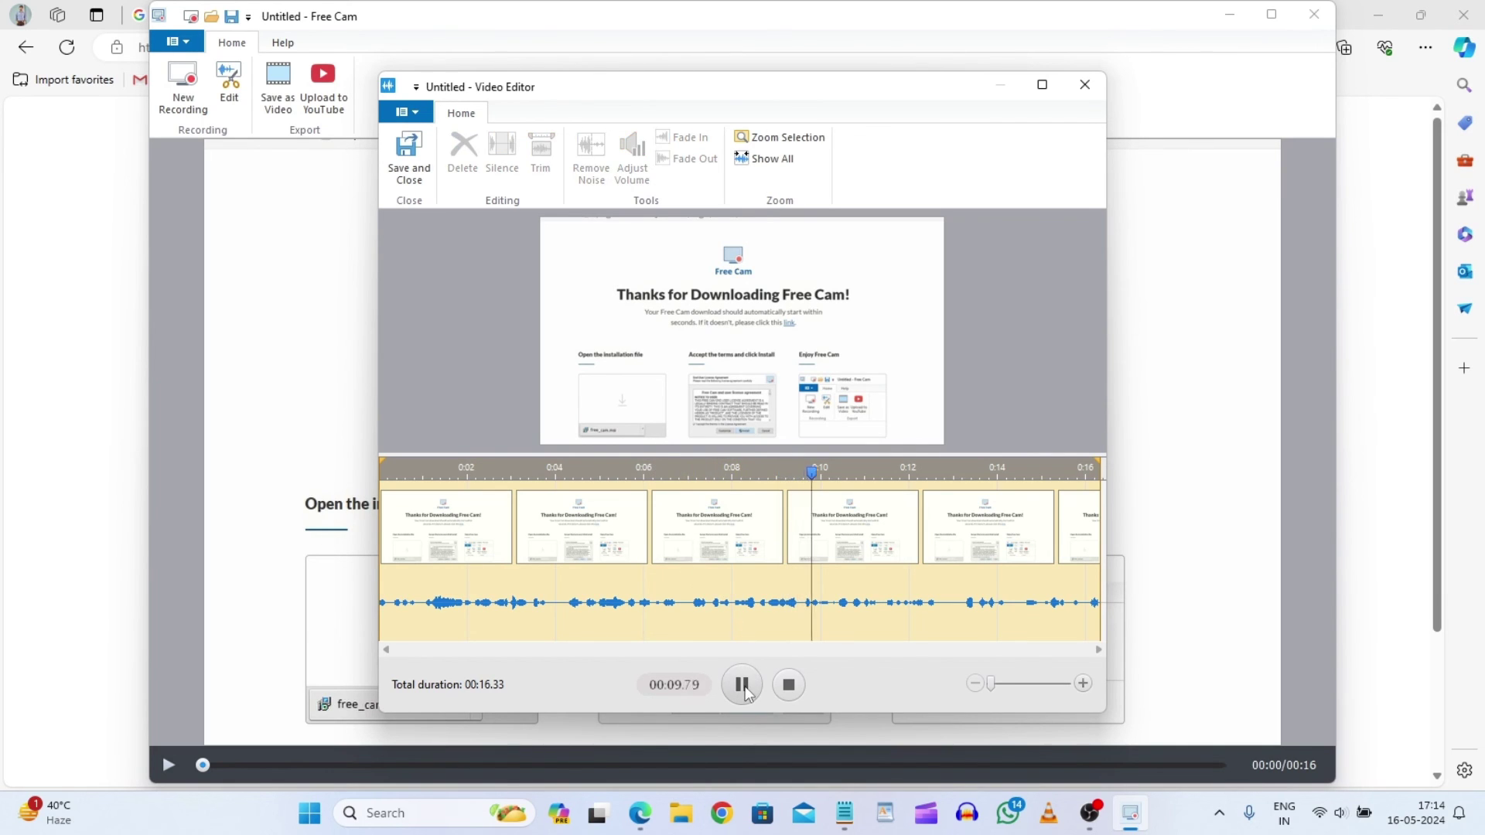
pyautogui.click(745, 686)
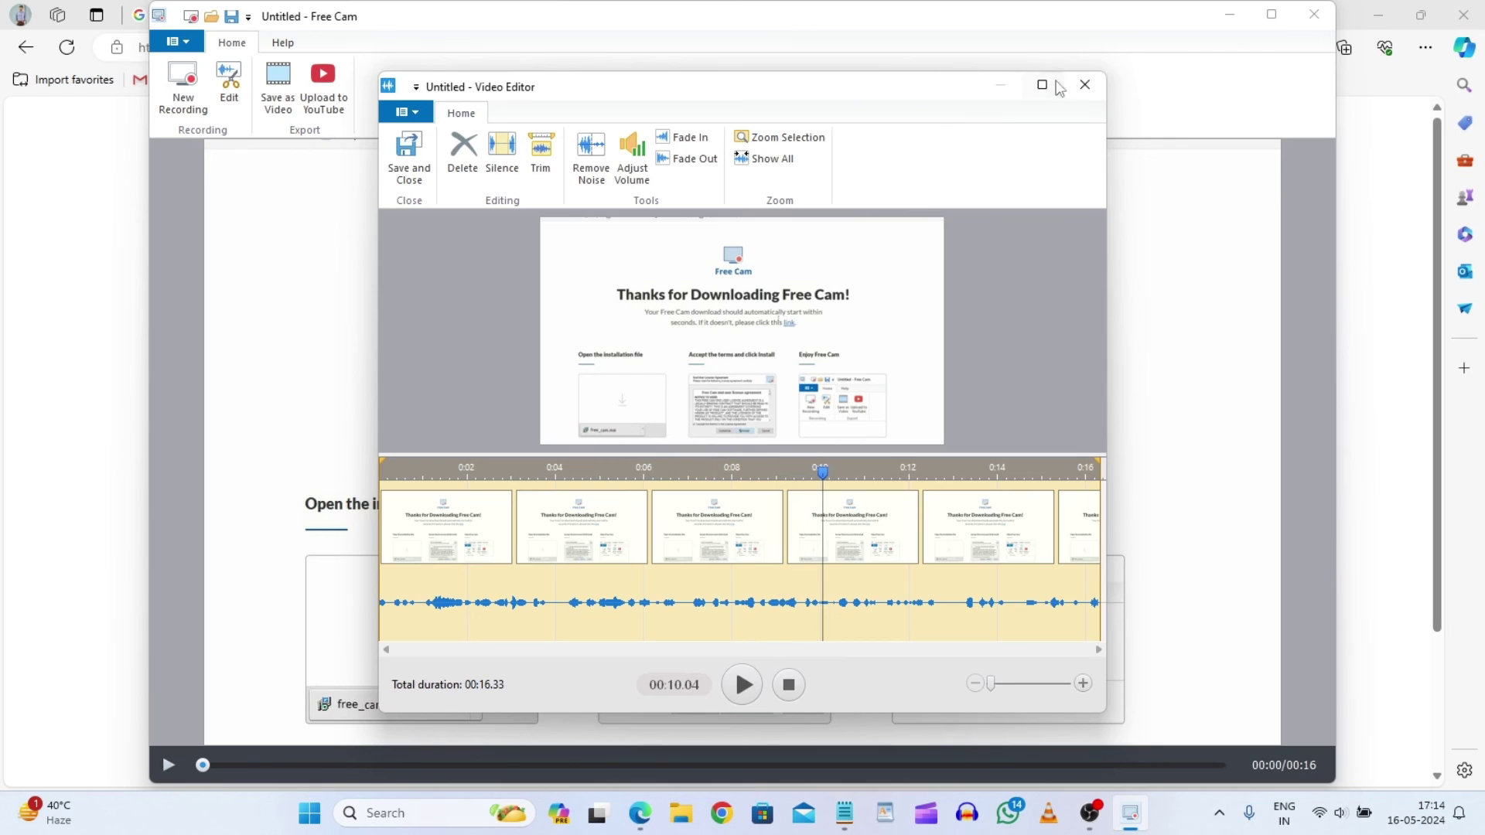
pyautogui.click(1086, 85)
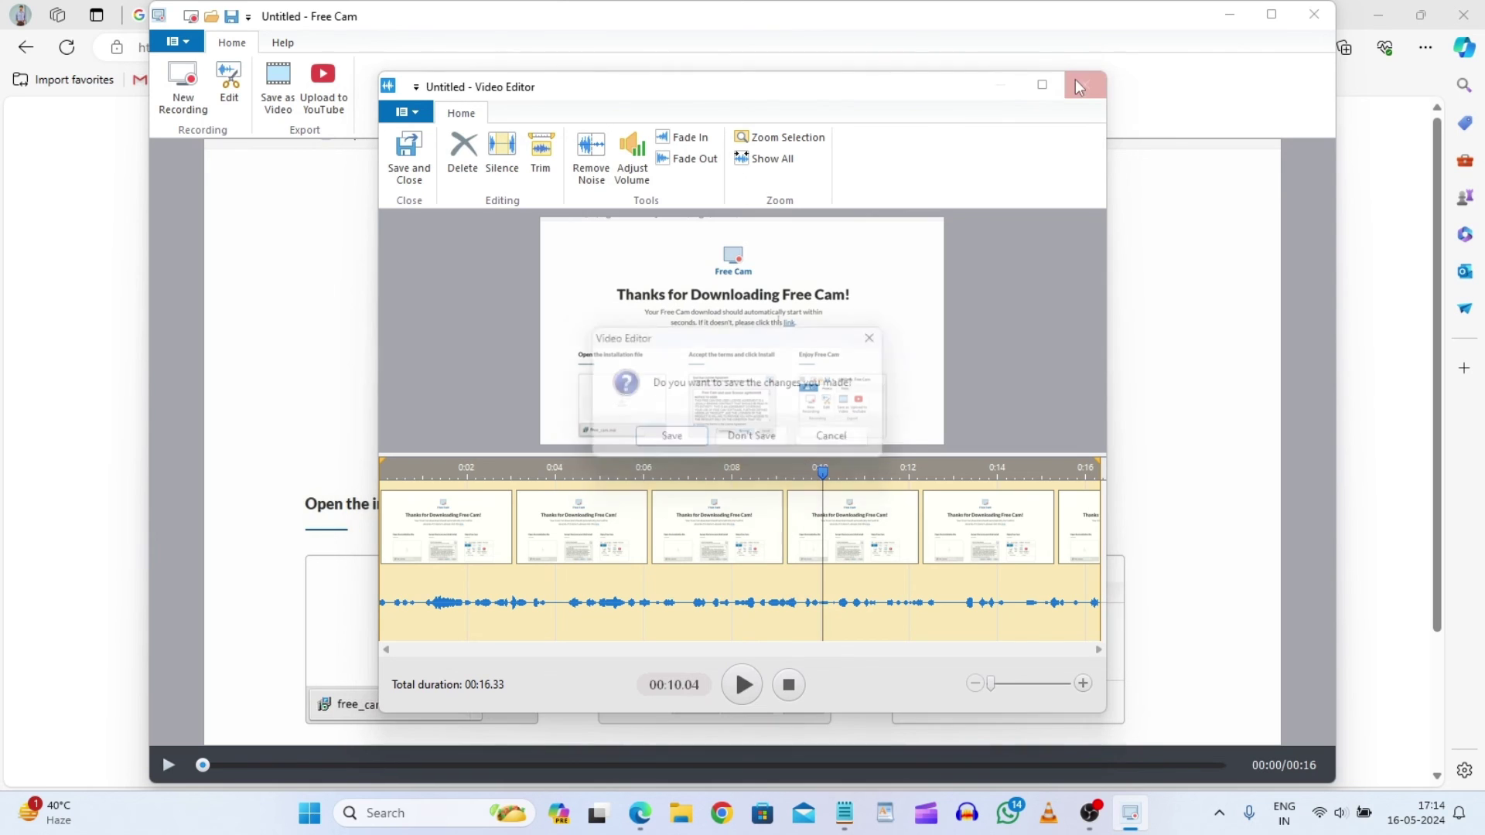
pyautogui.click(666, 443)
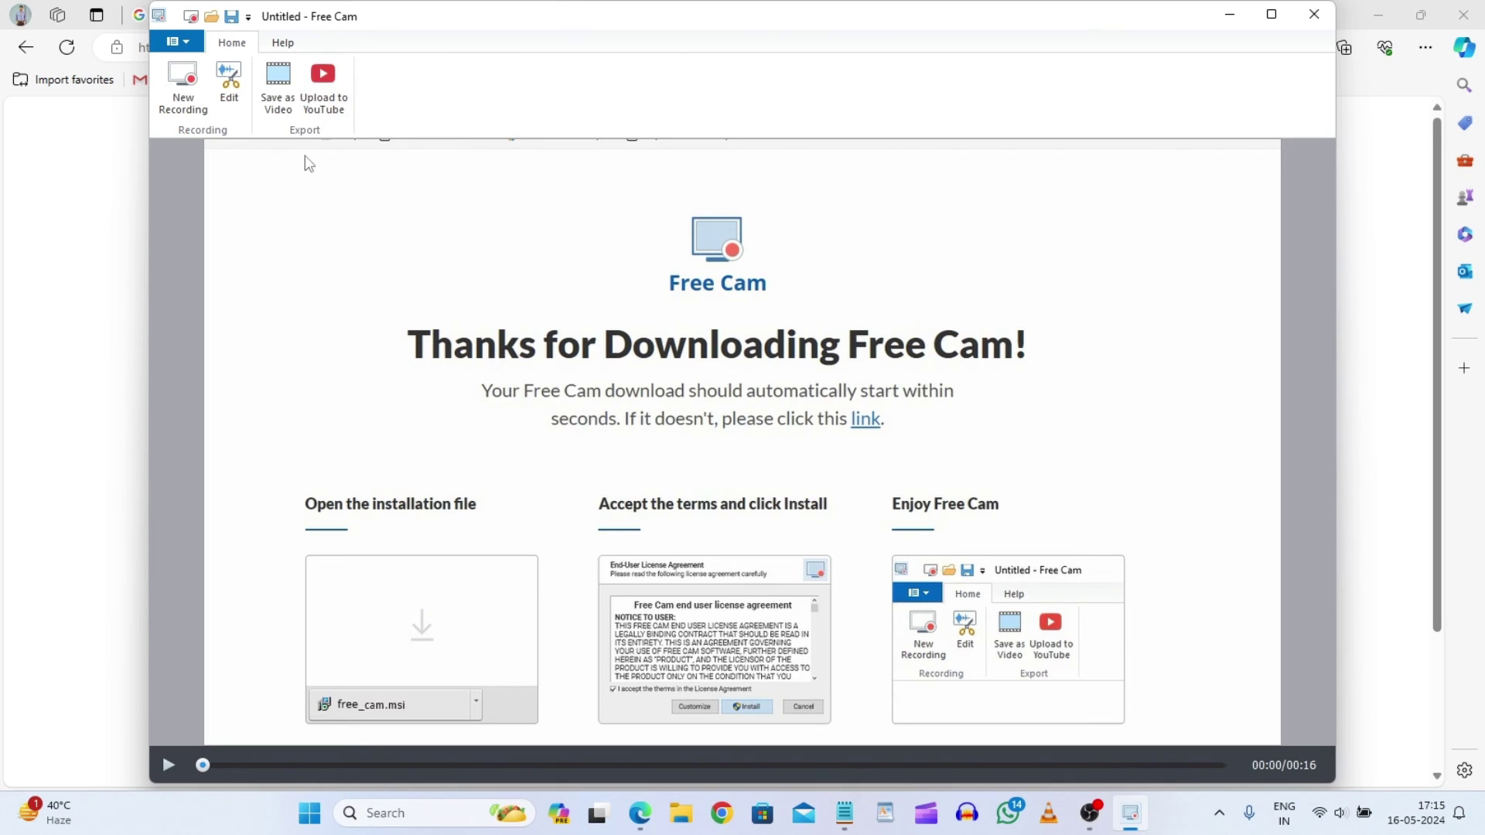
# Step: Export the recording as video named 1.wmv
pyautogui.click(279, 93)
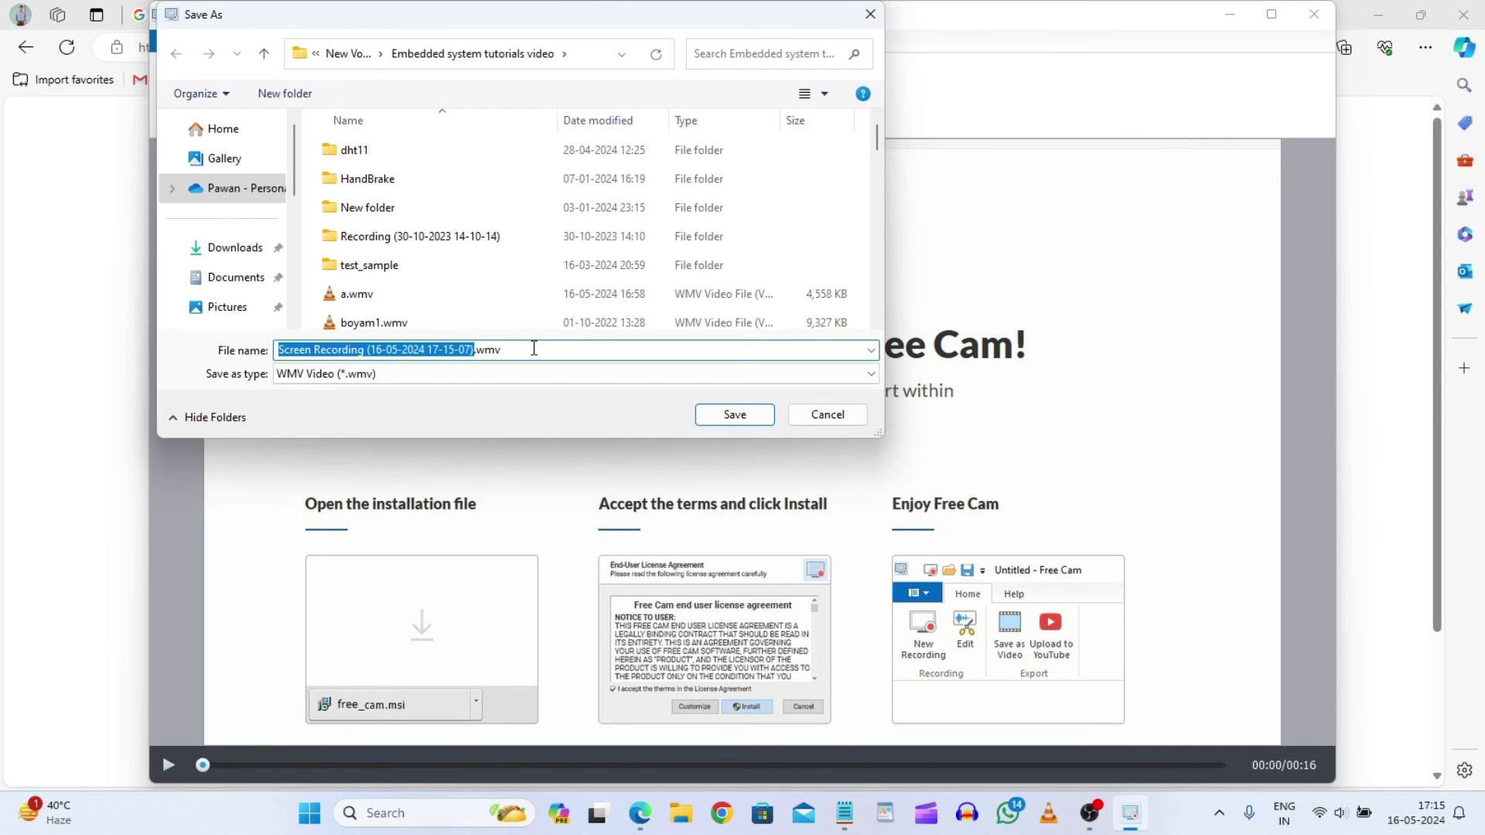
pyautogui.press('BackSpace')
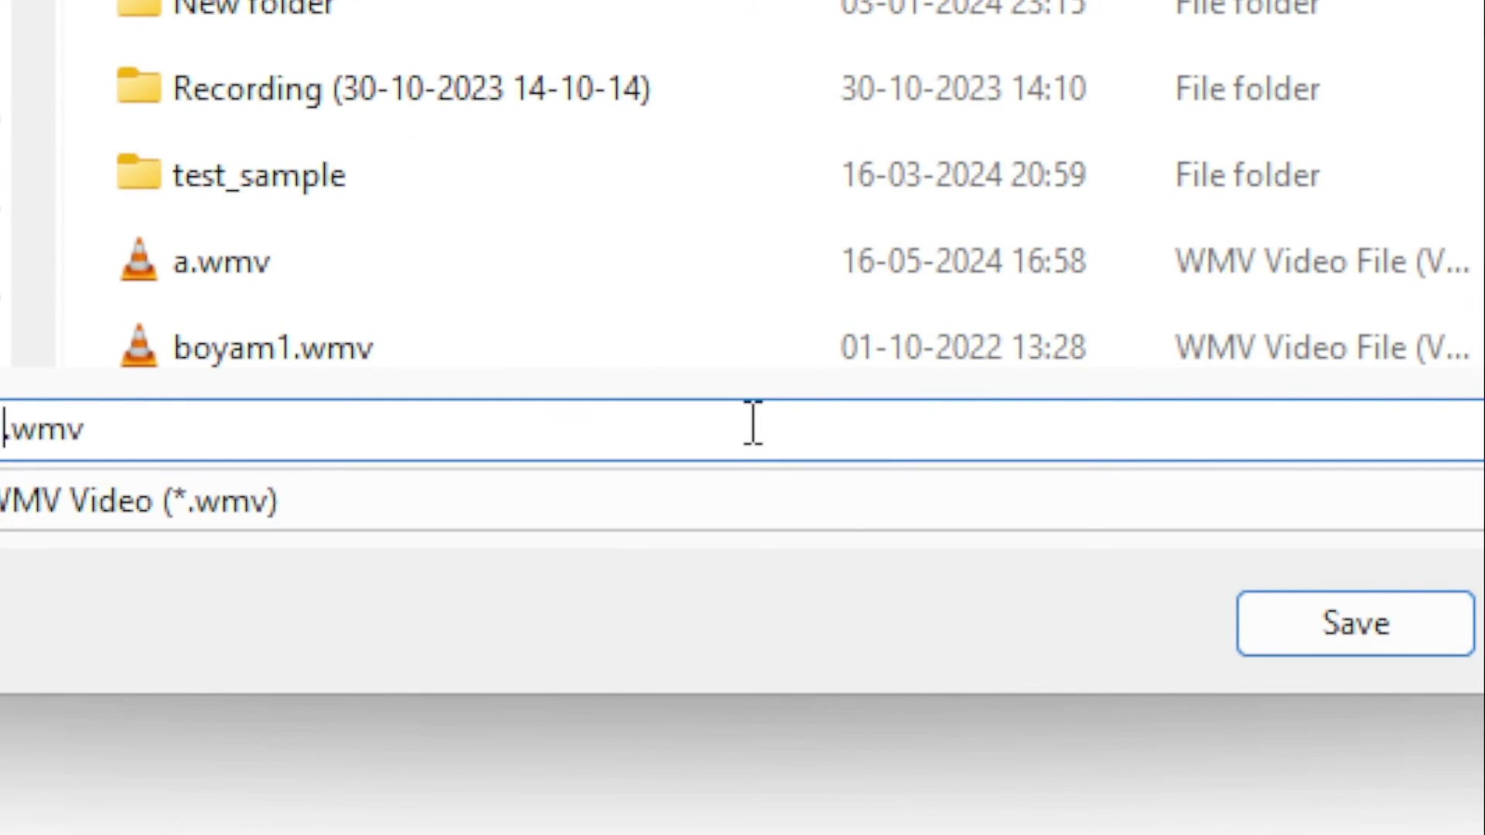
pyautogui.press('Return')
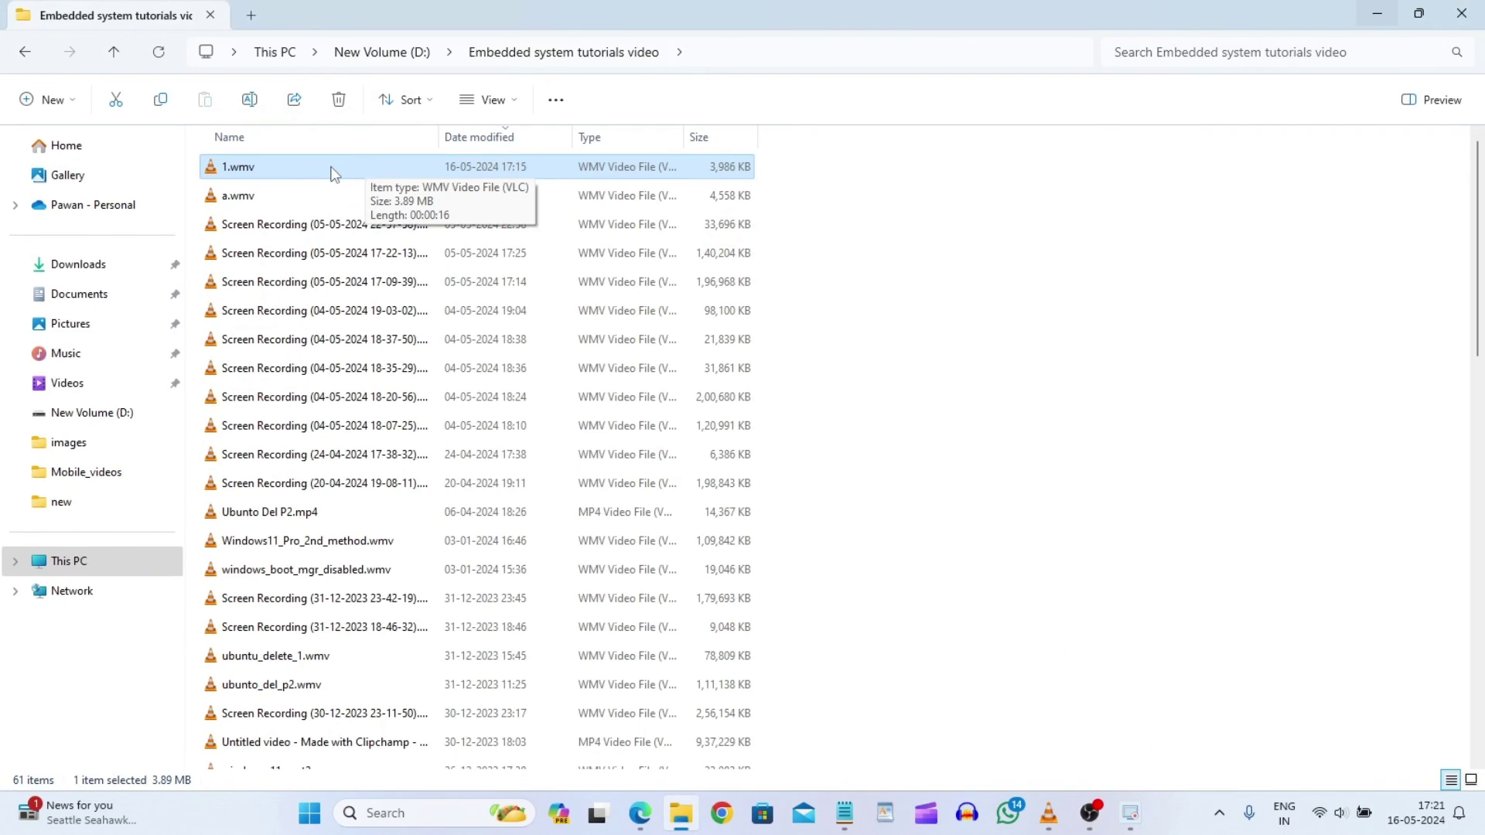
# Step: Play 1.wmv in VLC and pause it around 10 seconds
pyautogui.doubleClick(330, 173)
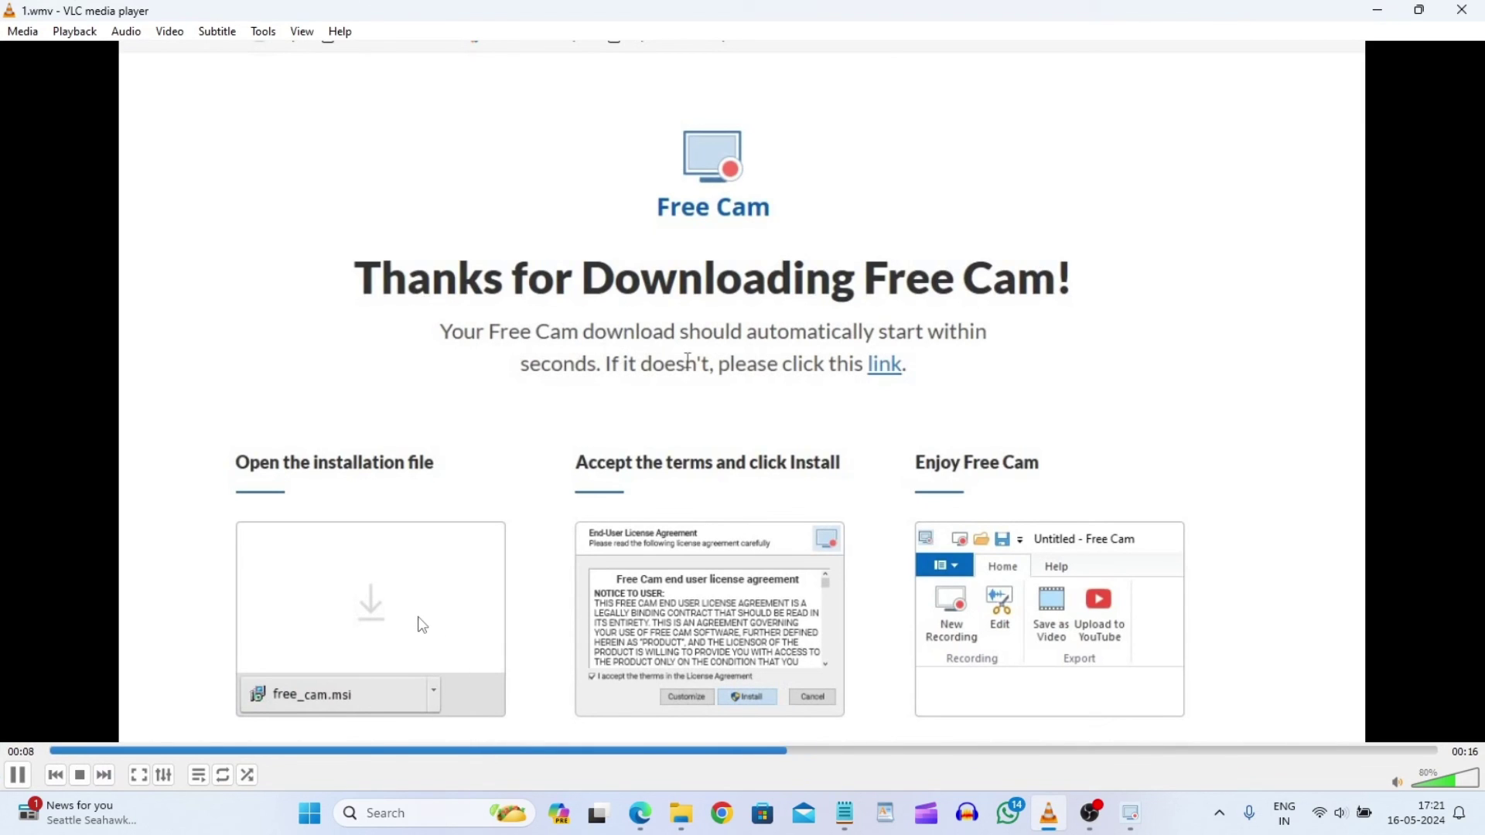
pyautogui.press('space')
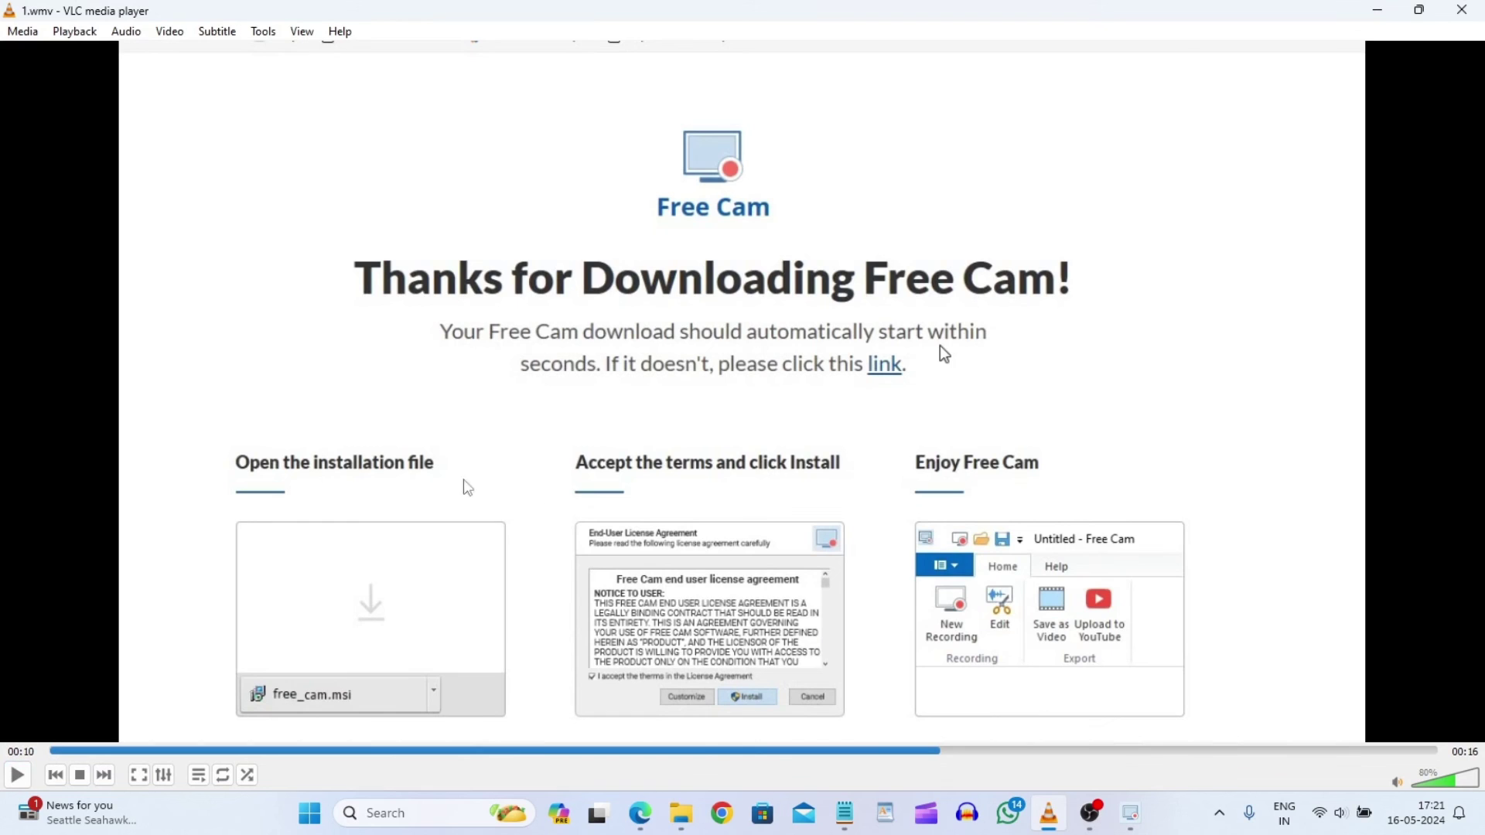